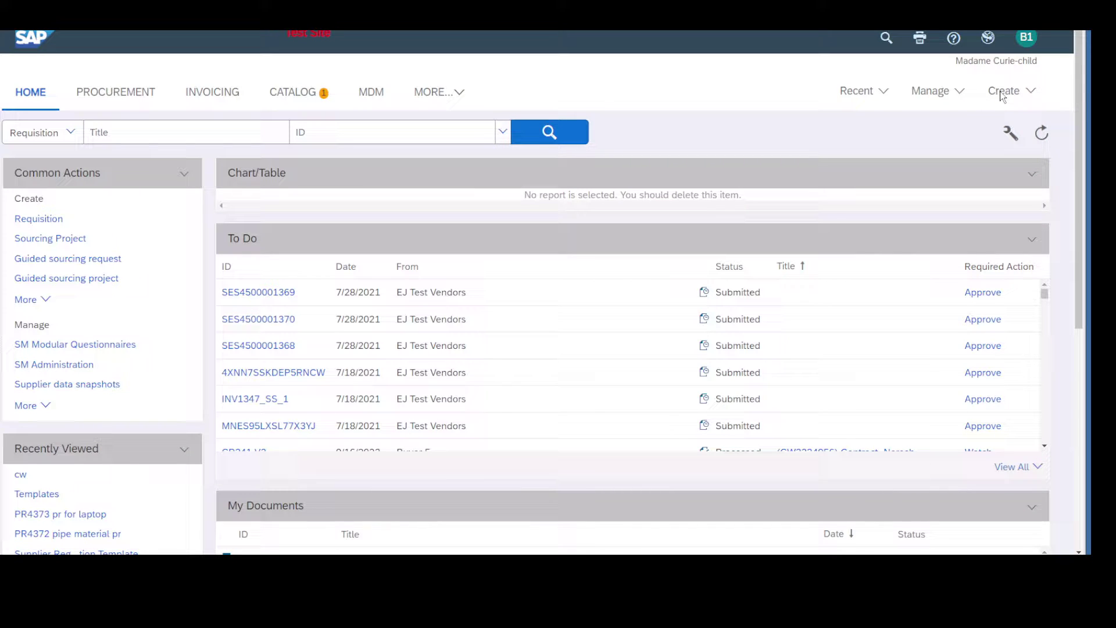
Start a new Contract Workspace (Procurement) from the Create menu
left_click(1003, 95)
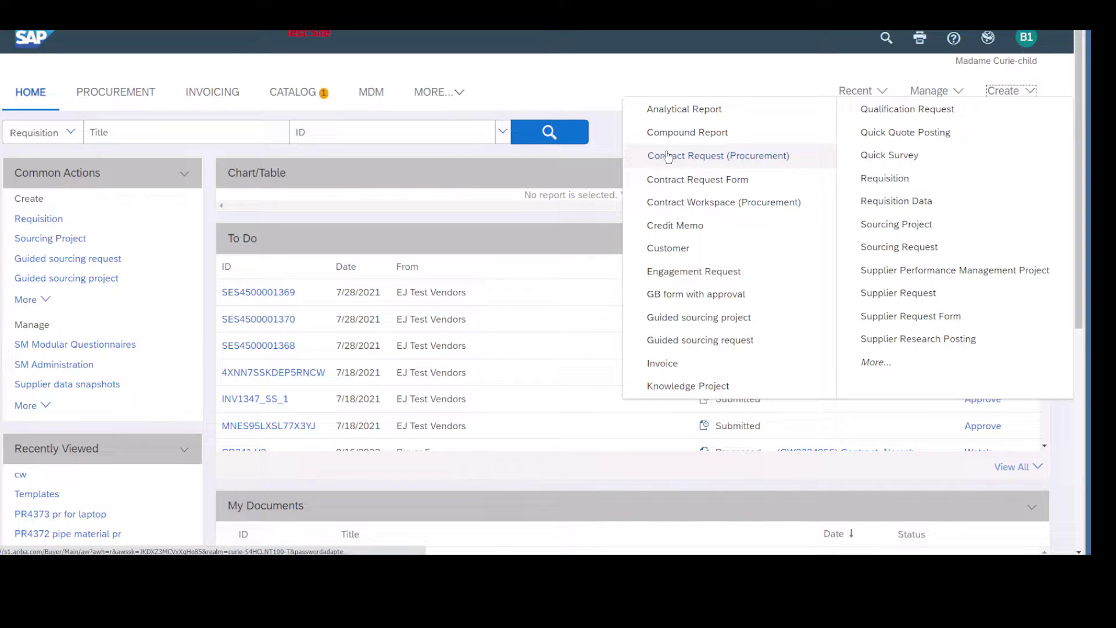
left_click(695, 207)
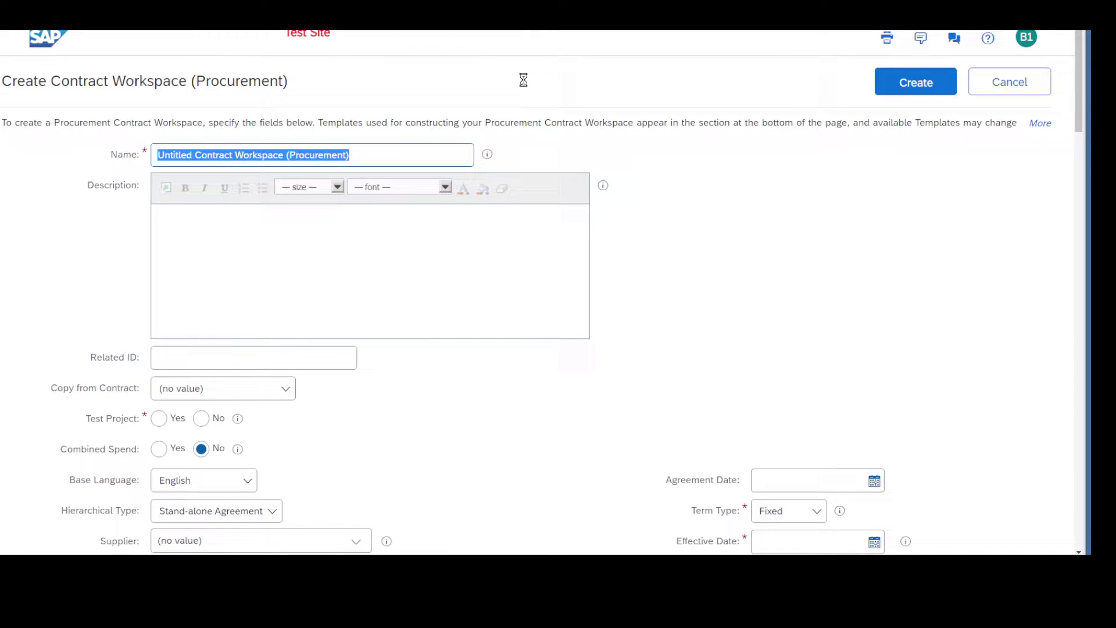
left_click(730, 247)
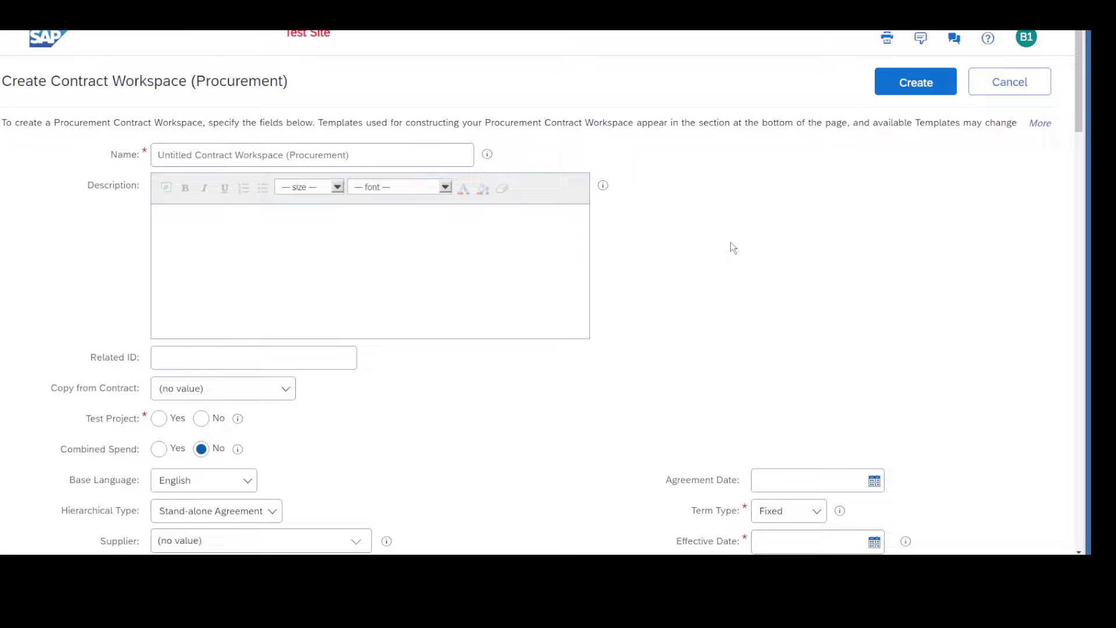
scroll(730, 246, "down", 5)
scroll(733, 247, "down", 6)
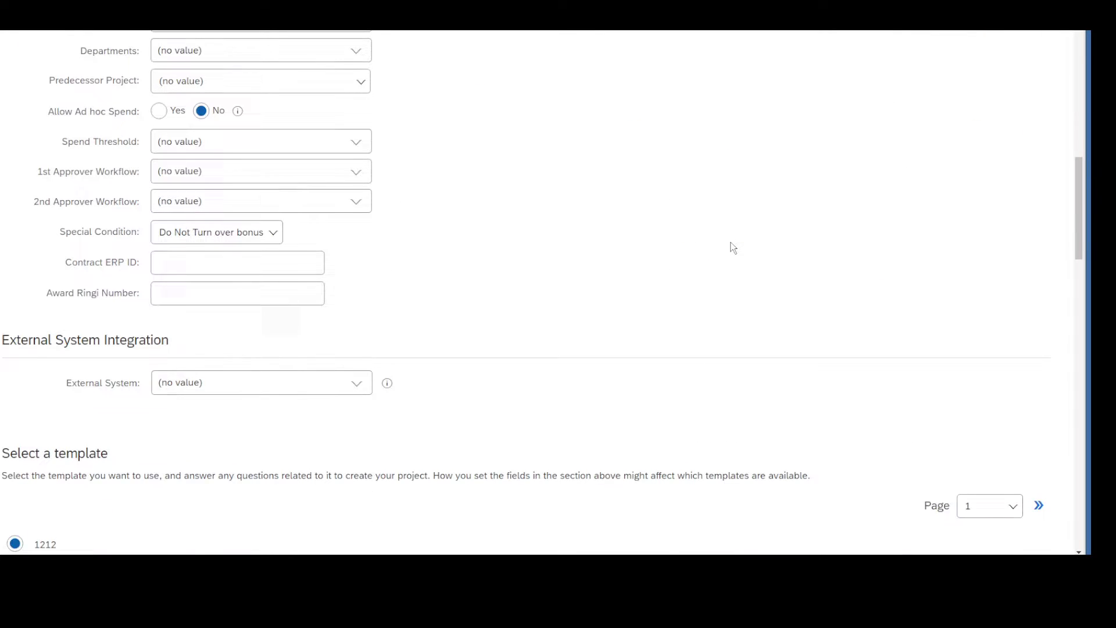
scroll(733, 248, "down", 3)
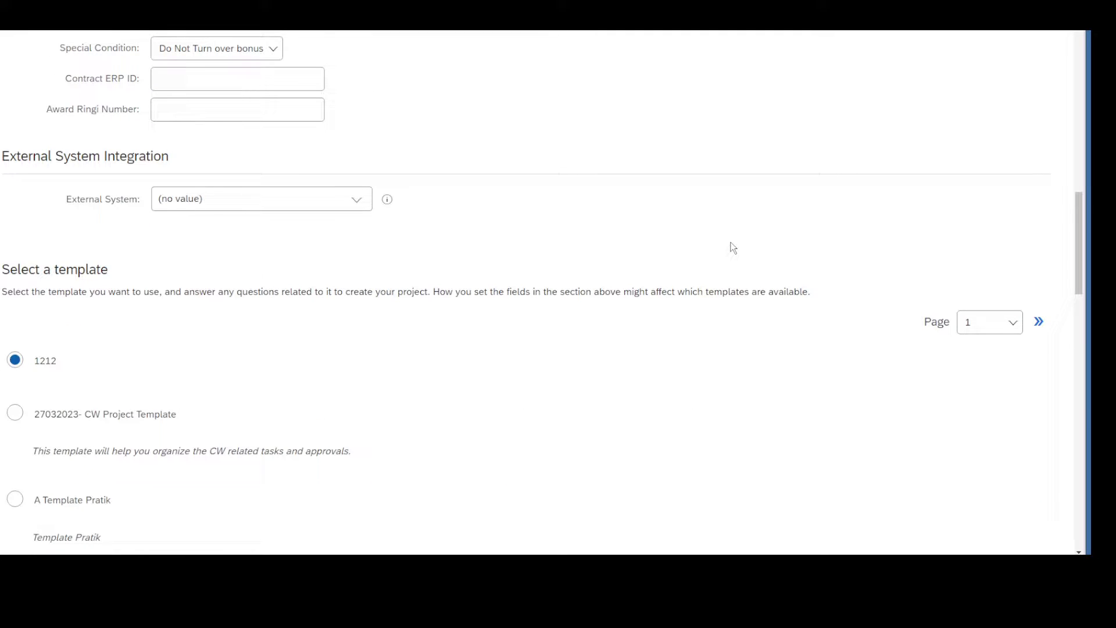
scroll(733, 247, "down", 4)
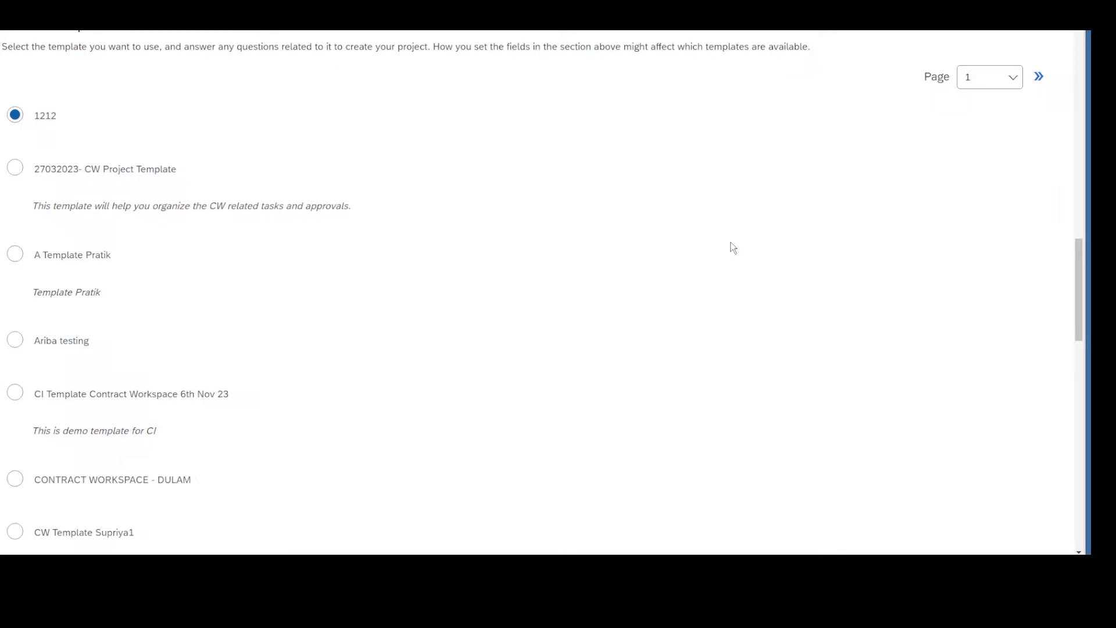
scroll(733, 247, "down", 1)
scroll(732, 247, "down", 7)
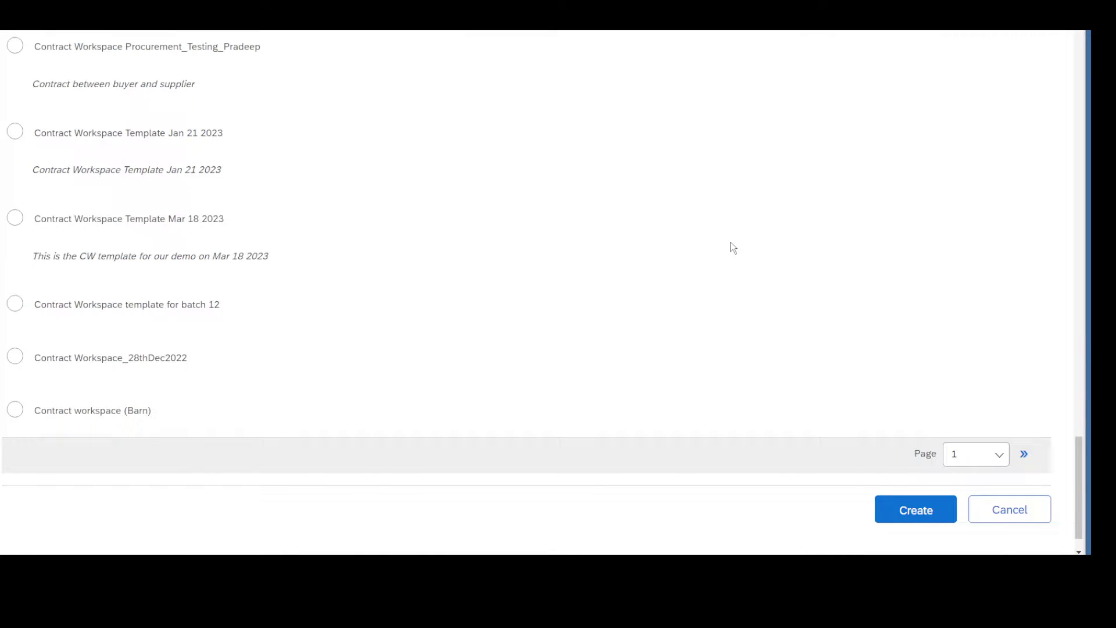
scroll(733, 248, "up", 20)
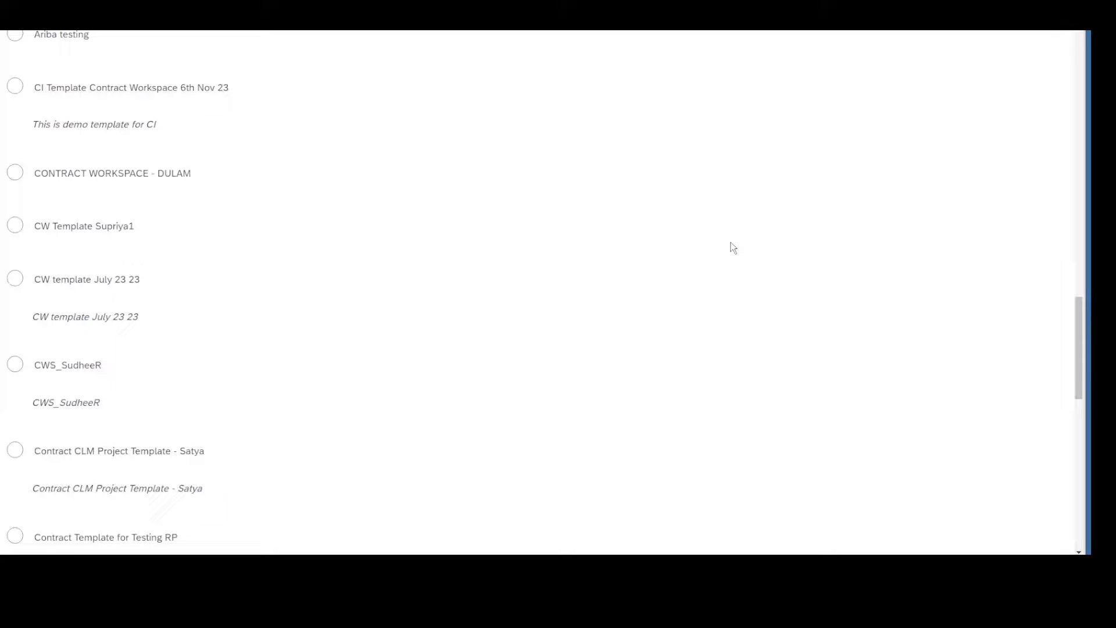
scroll(733, 248, "up", 14)
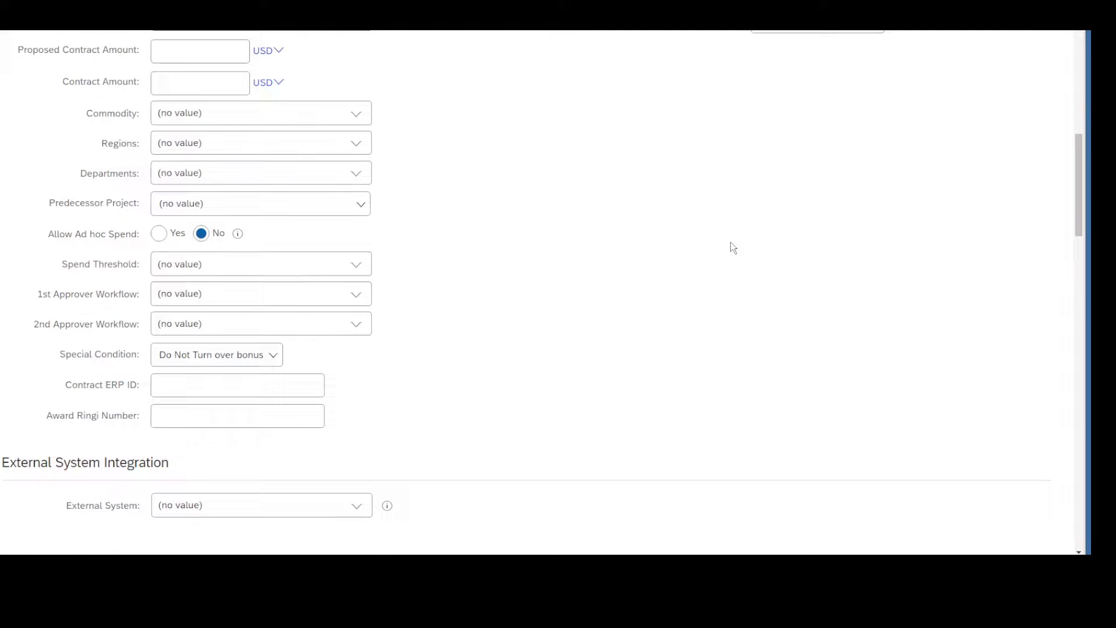
scroll(733, 248, "up", 2)
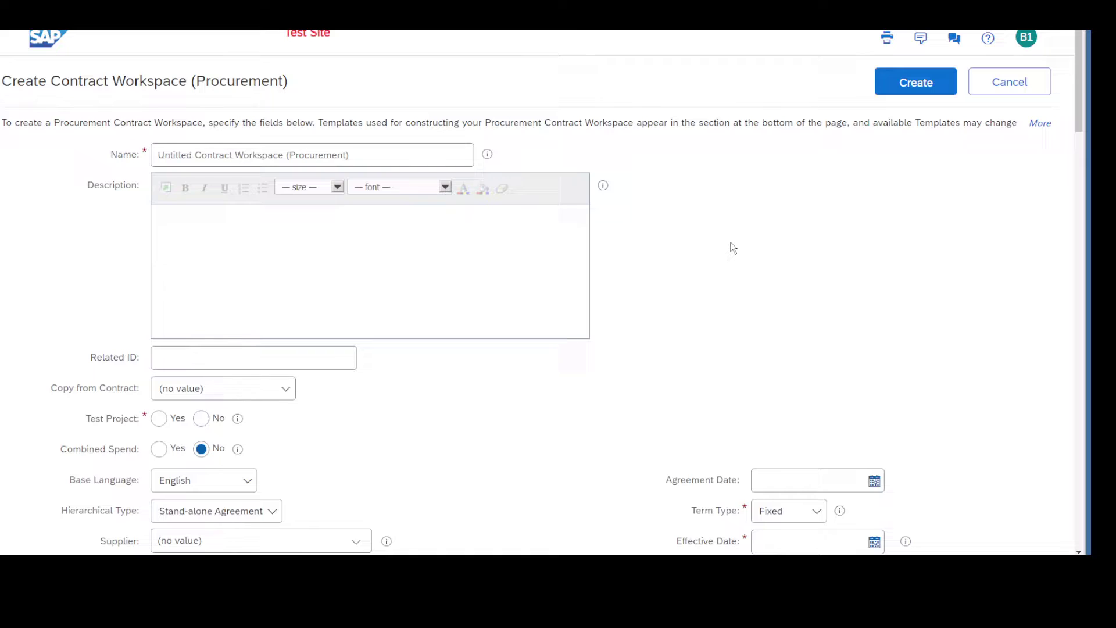
Name the workspace contract12 and give it the description 'test'
left_click(354, 159)
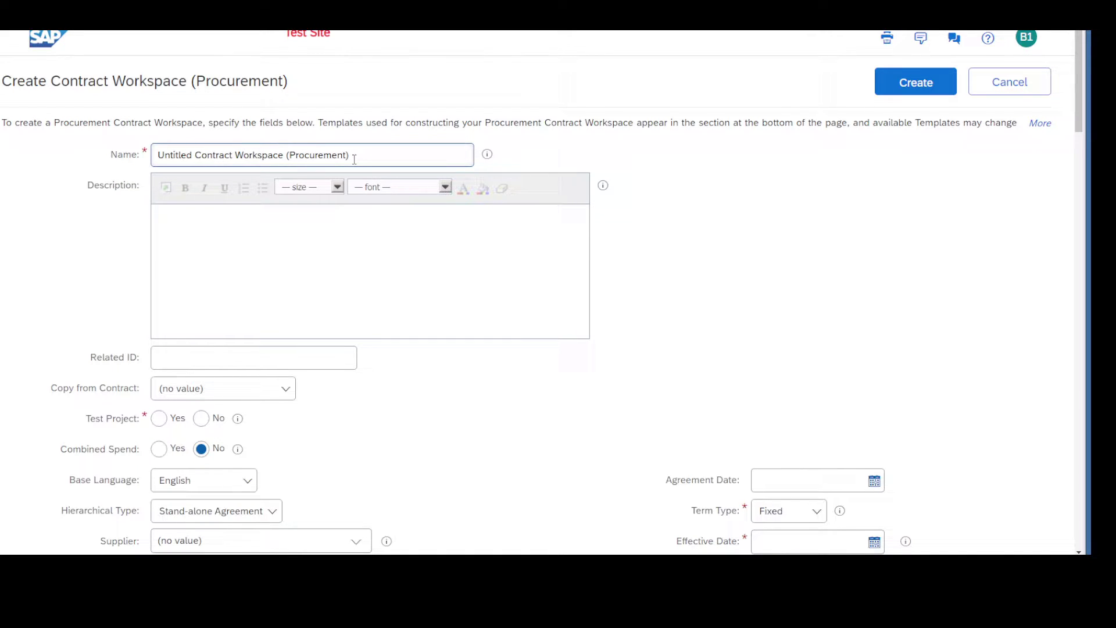
key("ctrl+a")
key("BackSpace")
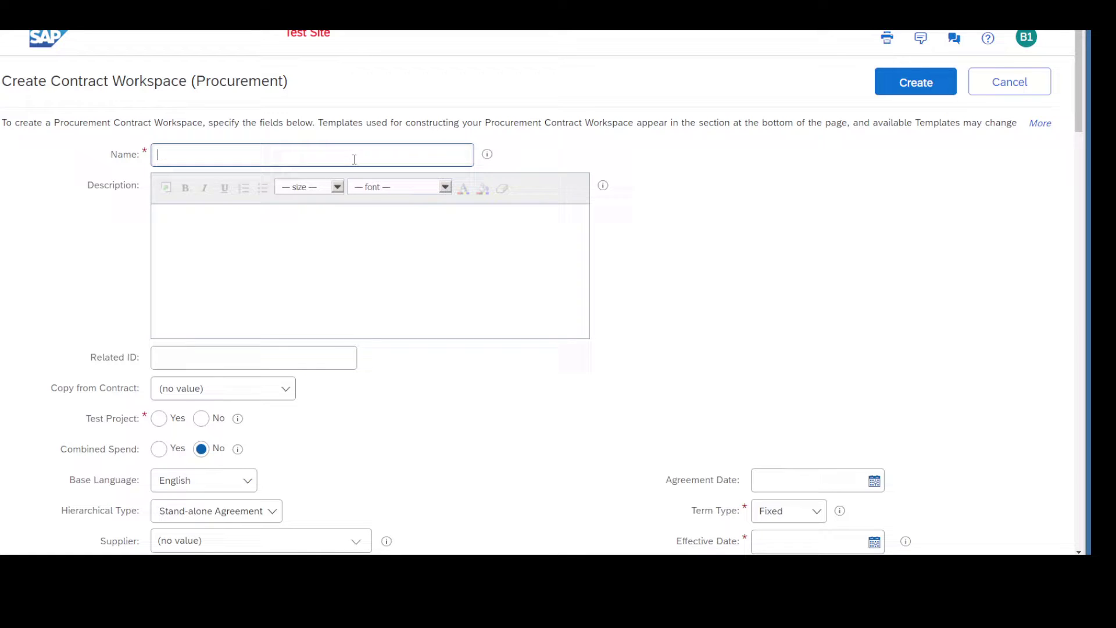
type("contract12")
left_click(357, 239)
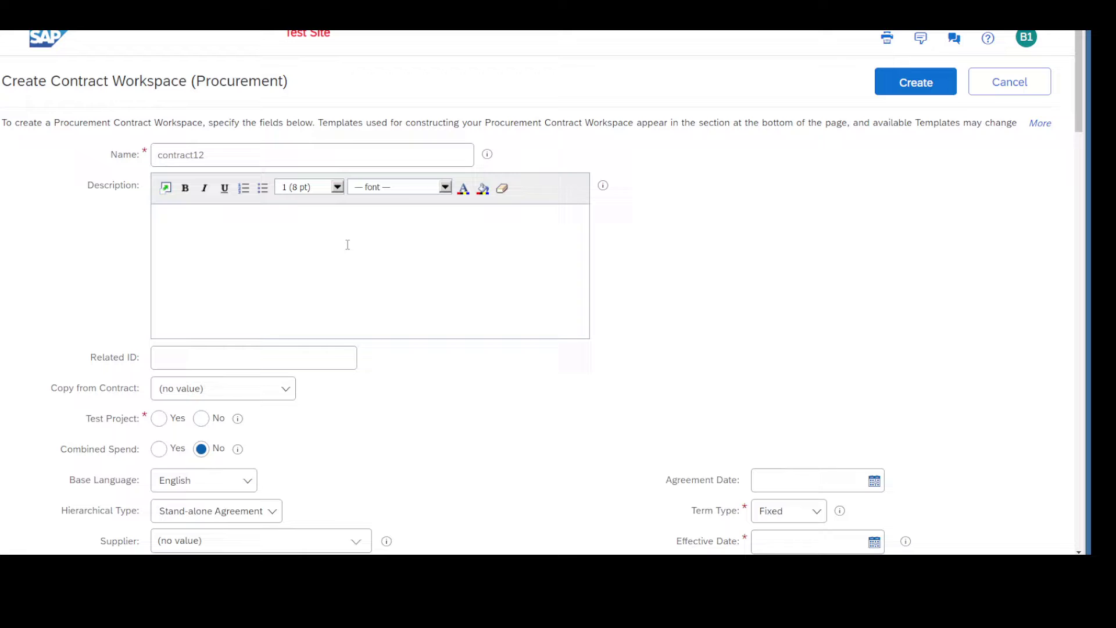
type("test")
Copy details from contract prabhat19, auto-filling supplier, effective date and amount
left_click(185, 394)
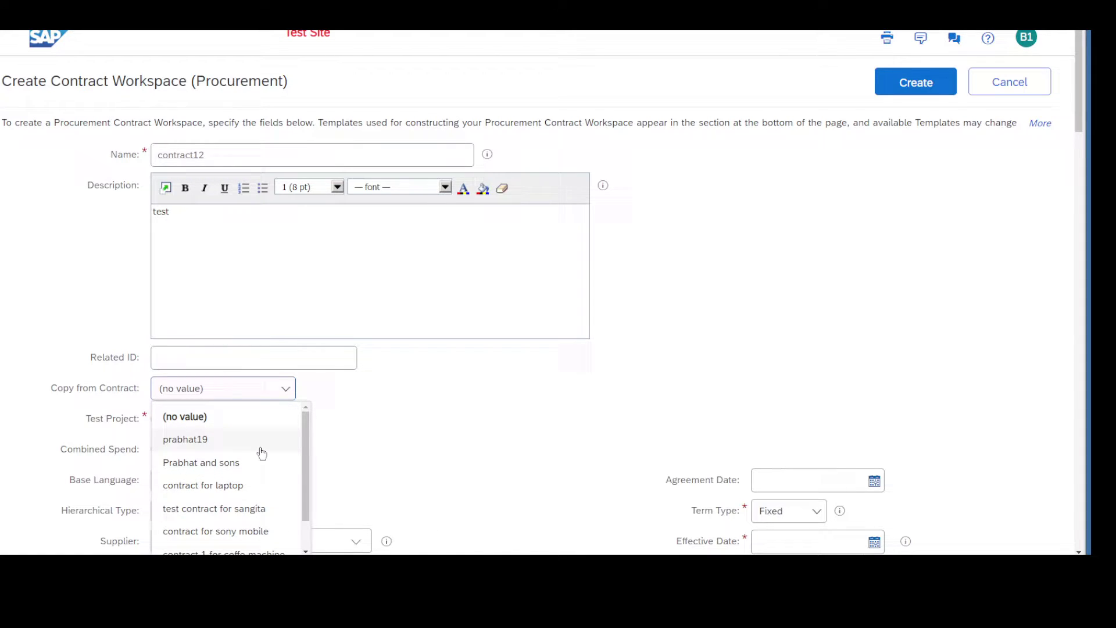
left_click(244, 440)
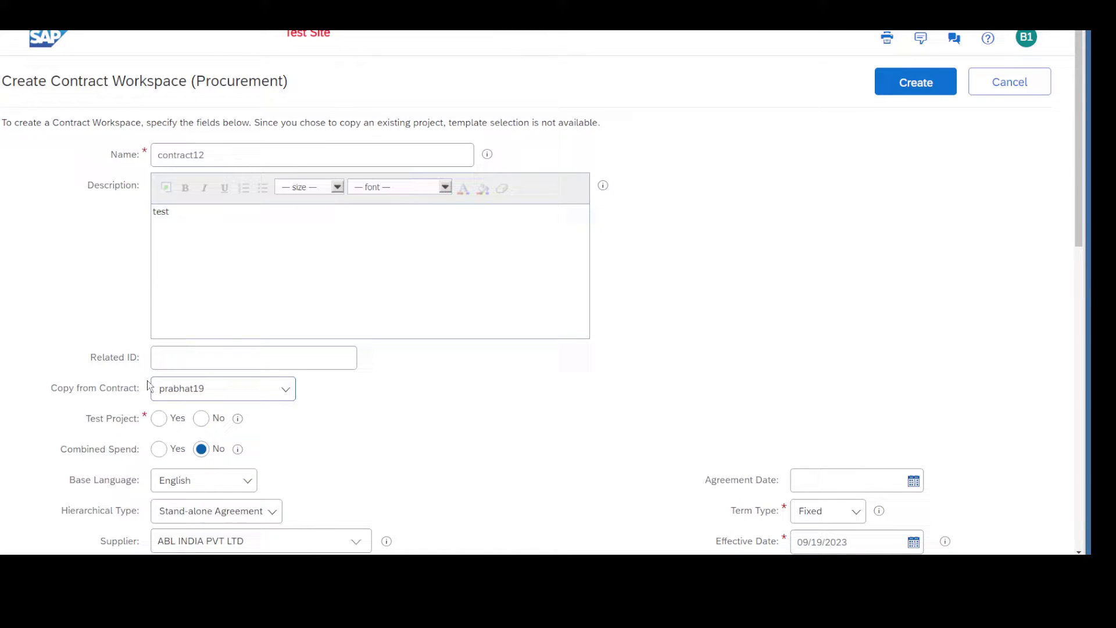
scroll(462, 459, "down", 1)
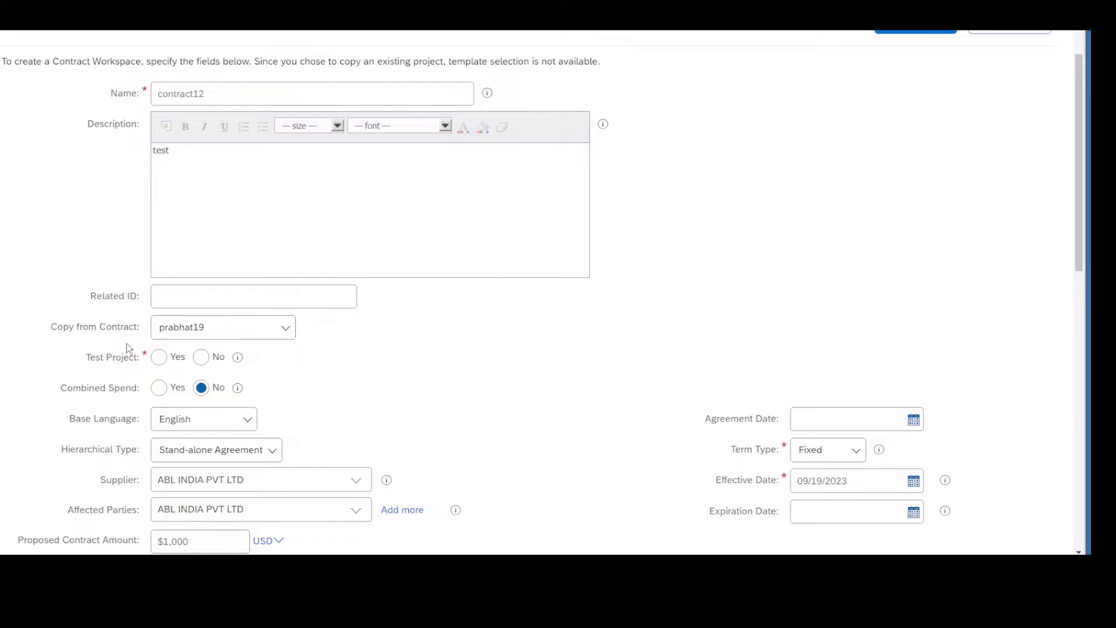
Set Test Project to No and keep Hierarchical Type as Stand-alone Agreement
left_click(201, 356)
scroll(63, 456, "down", 1)
scroll(63, 457, "down", 1)
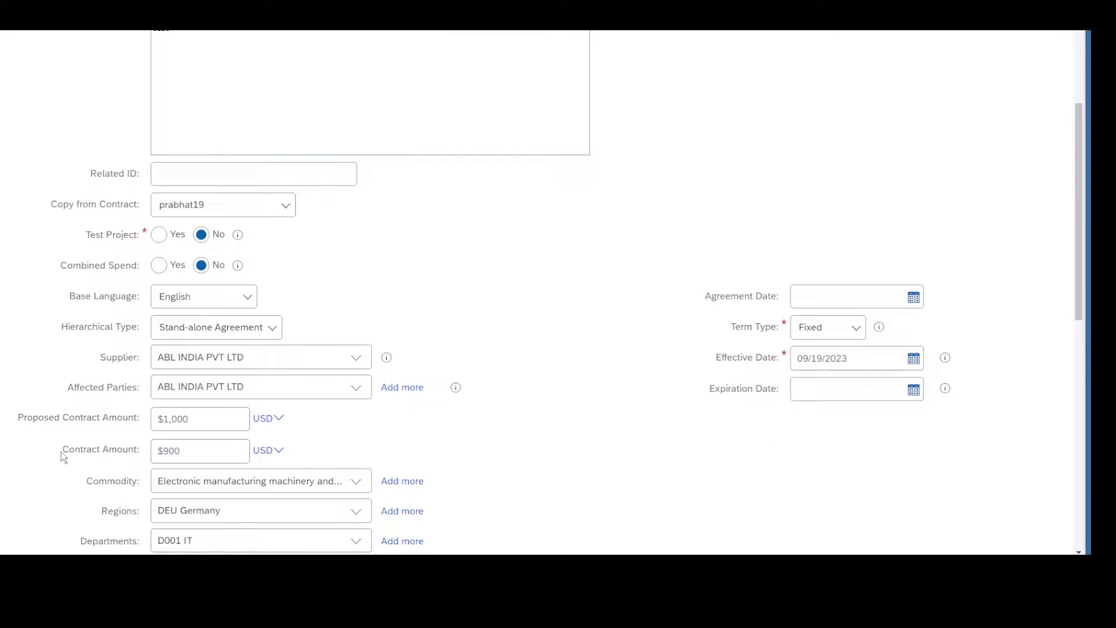
left_click(261, 333)
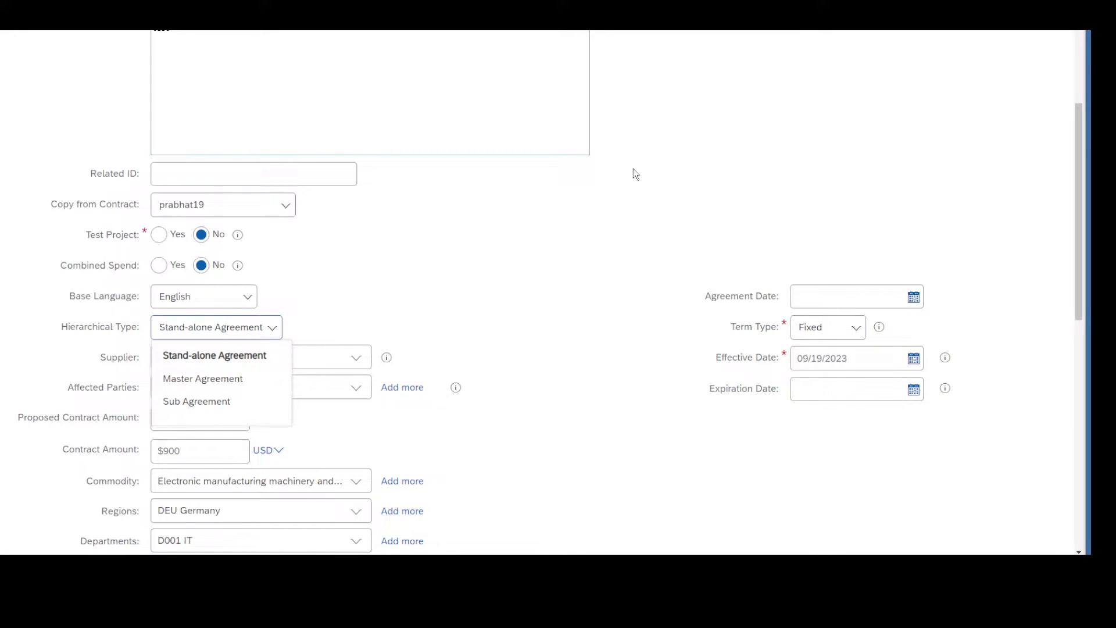
left_click(573, 275)
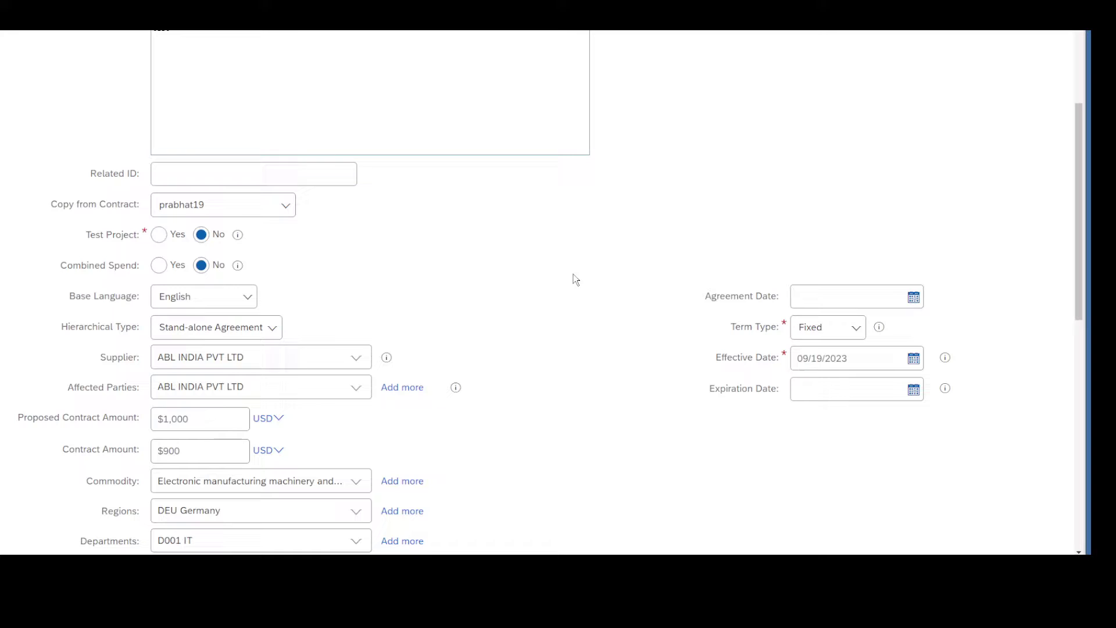
left_click(219, 330)
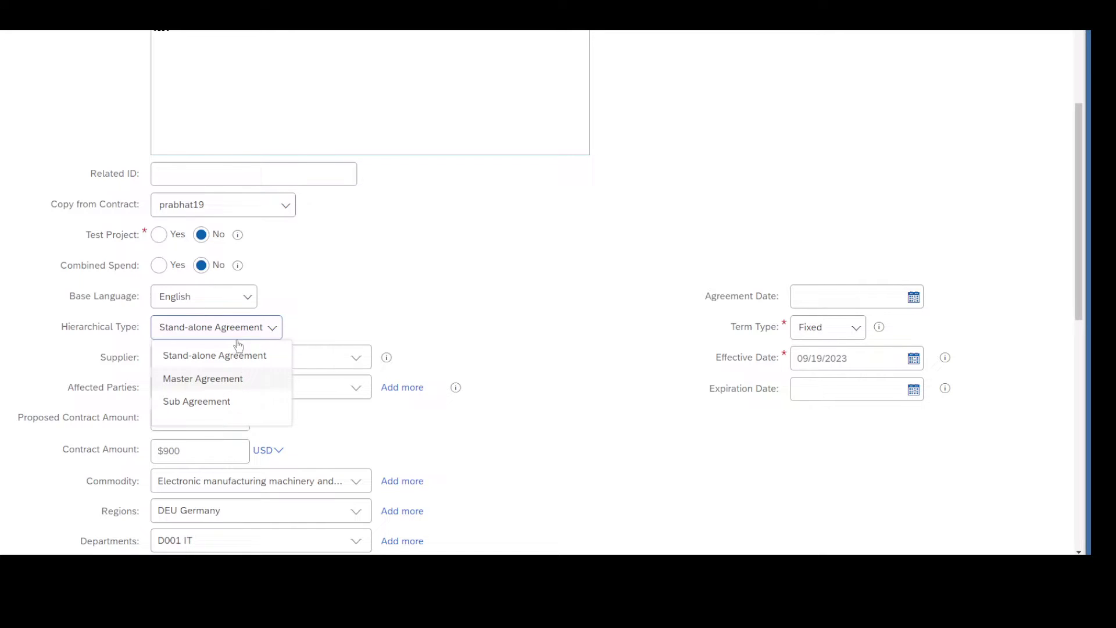
left_click(366, 289)
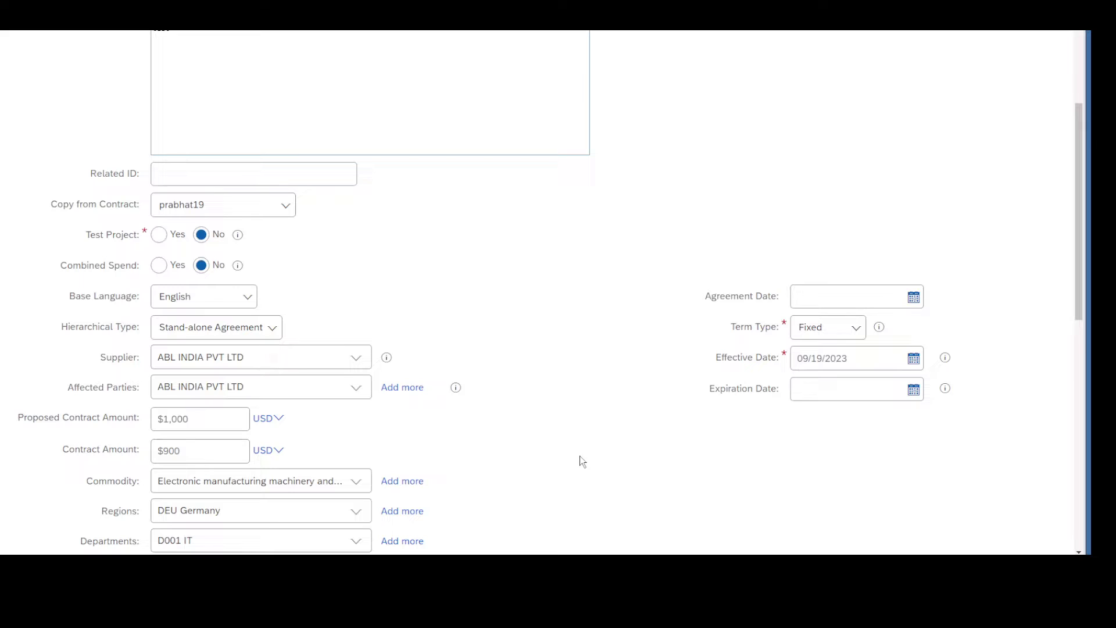
Create the contract12 workspace, which opens as ID CW2236636 in Draft status
scroll(580, 456, "down", 1)
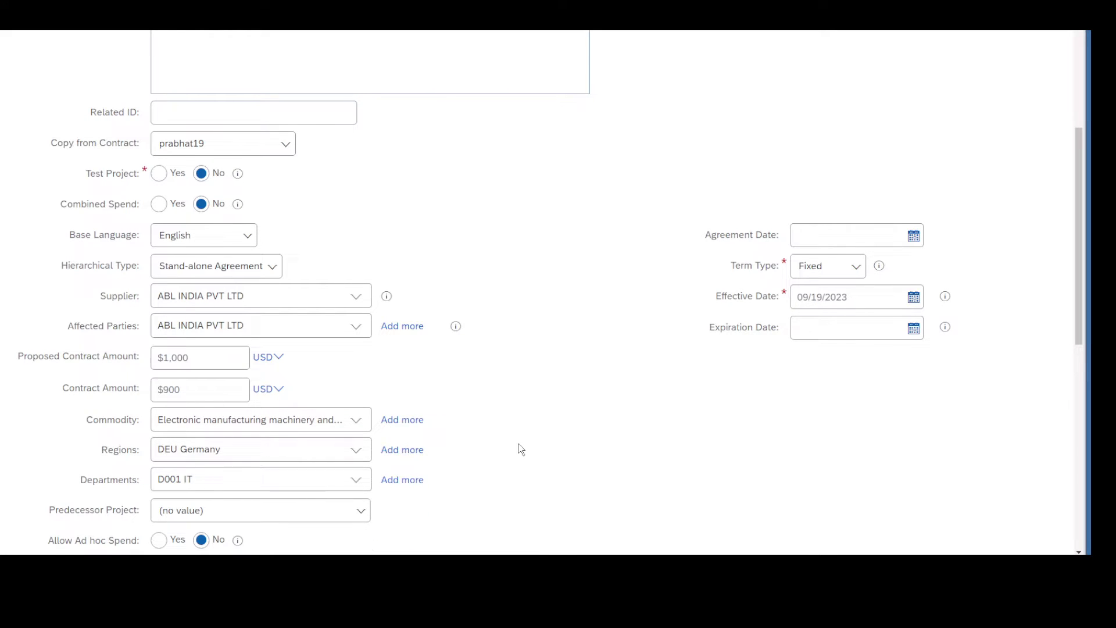
scroll(724, 488, "down", 1)
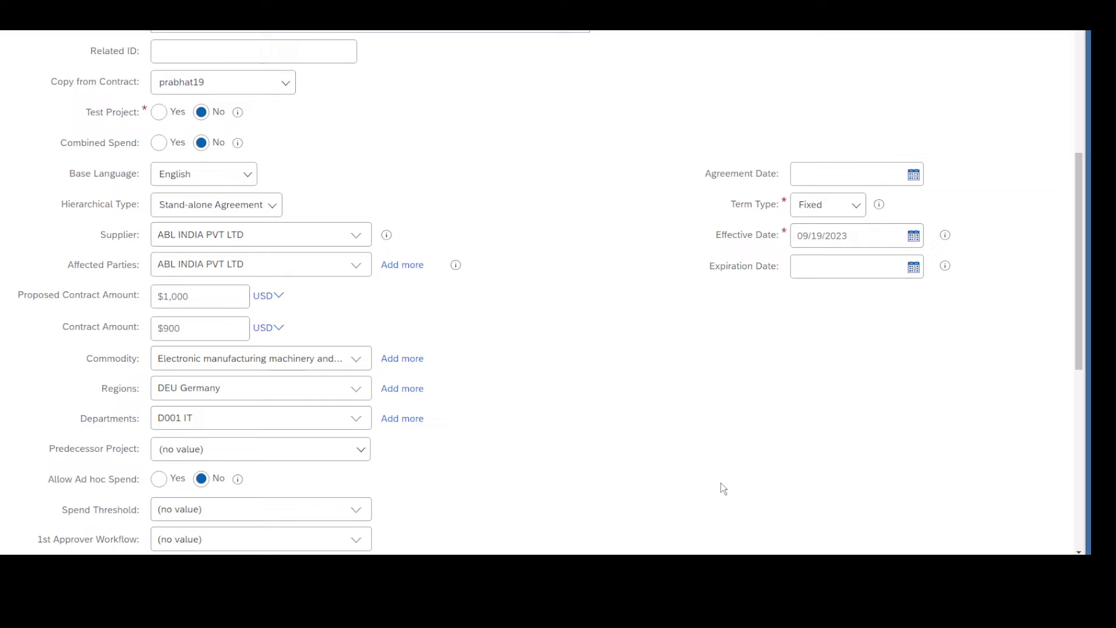
scroll(387, 373, "down", 1)
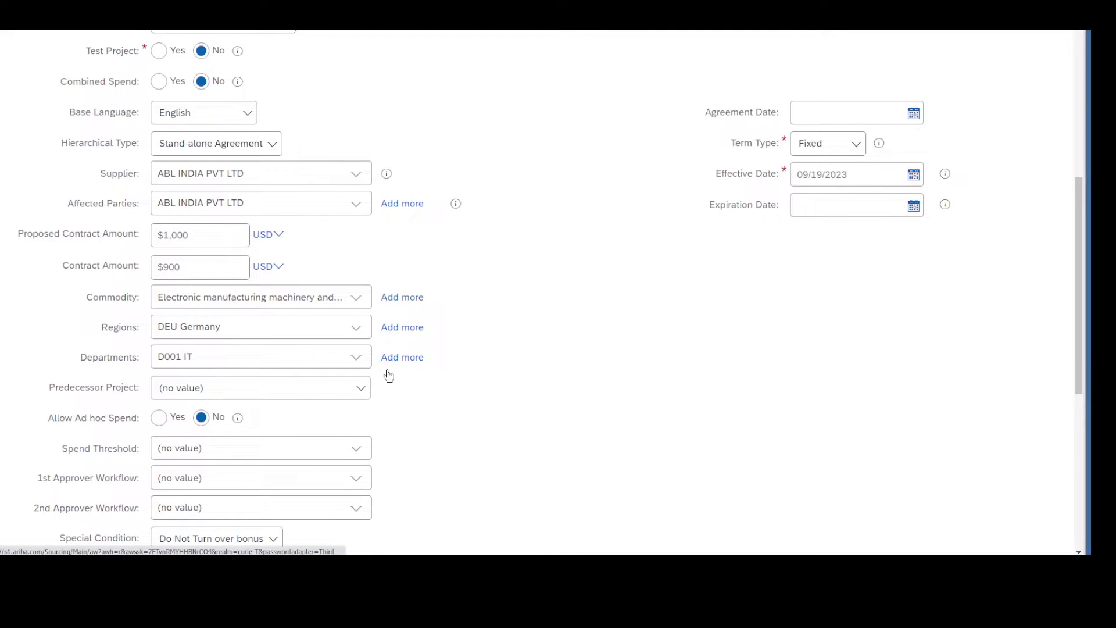
scroll(387, 370, "down", 1)
scroll(386, 370, "down", 2)
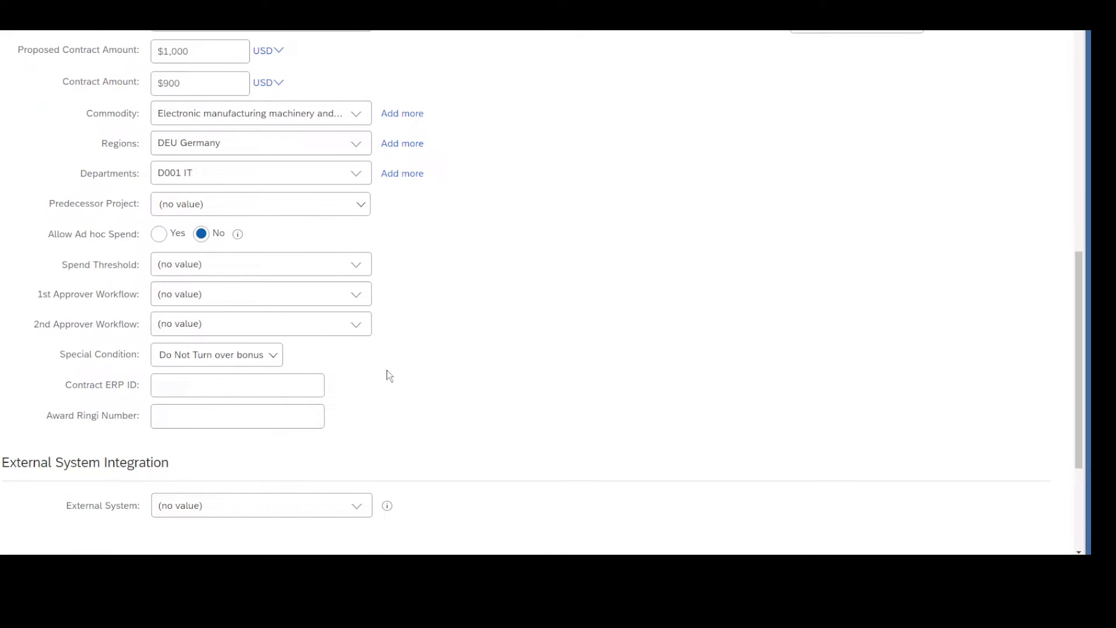
scroll(388, 371, "up", 1)
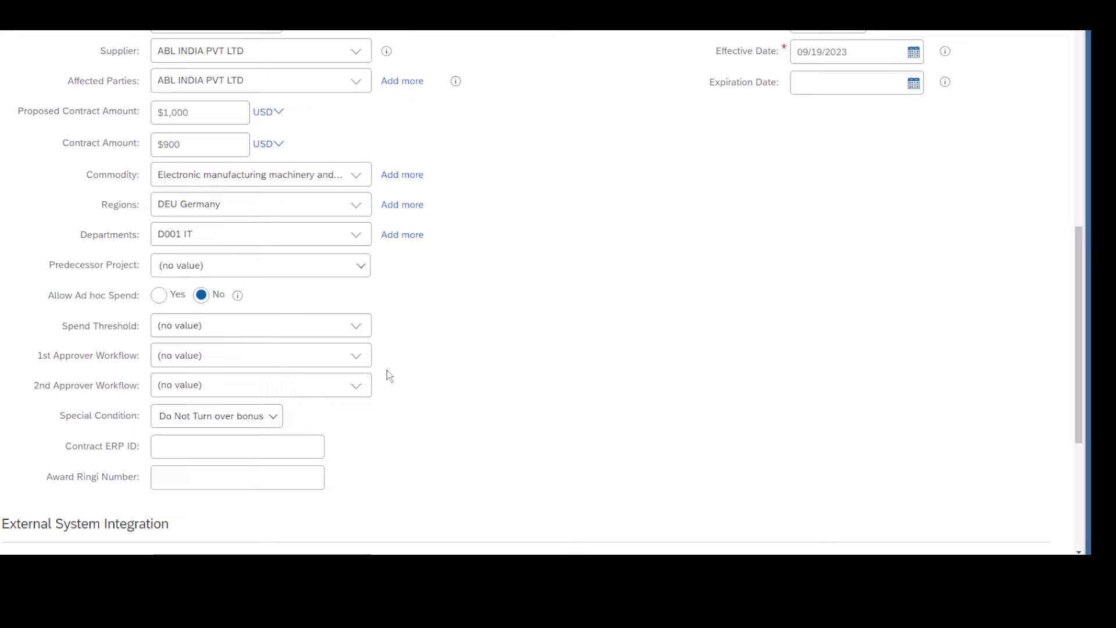
scroll(387, 371, "up", 2)
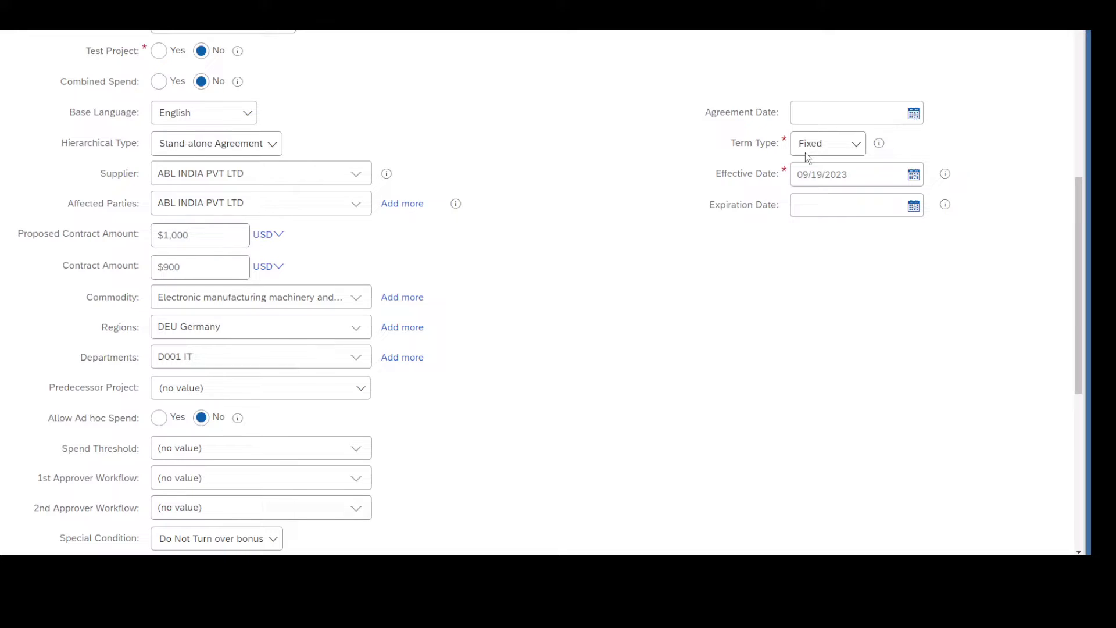
scroll(482, 401, "down", 2)
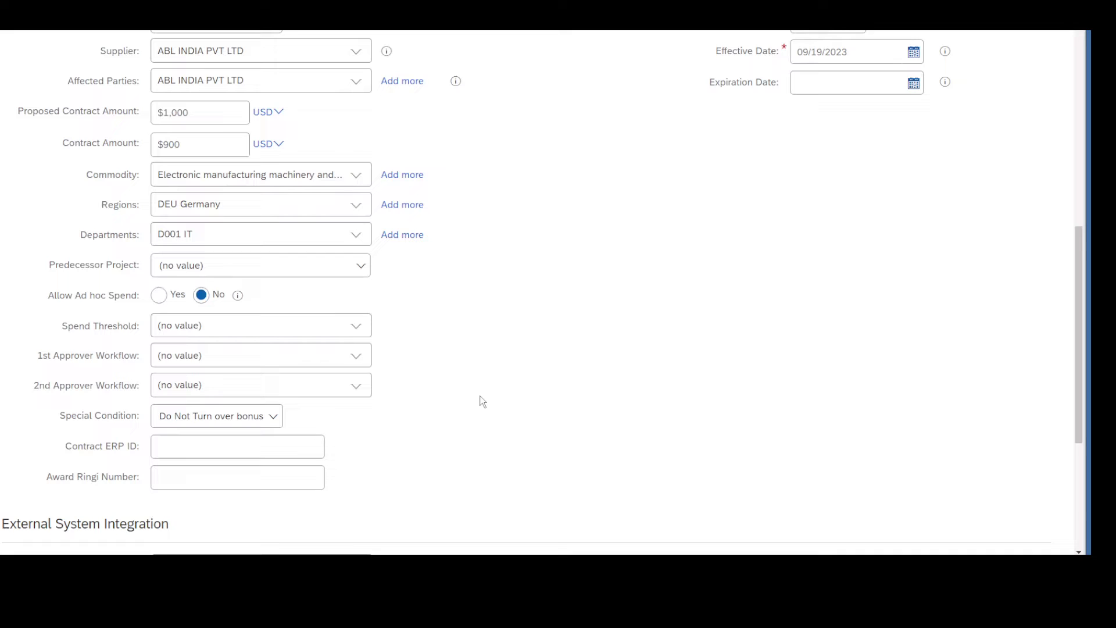
scroll(483, 401, "down", 4)
left_click(916, 470)
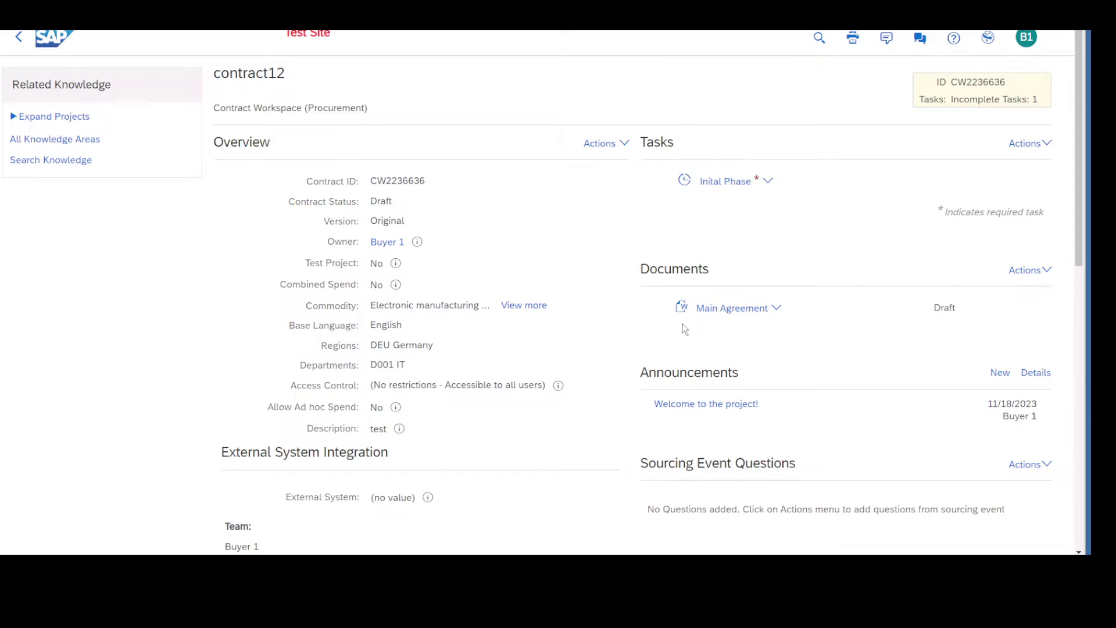
Mark the Inital Phase task started and then complete, leaving zero incomplete tasks
left_click(769, 182)
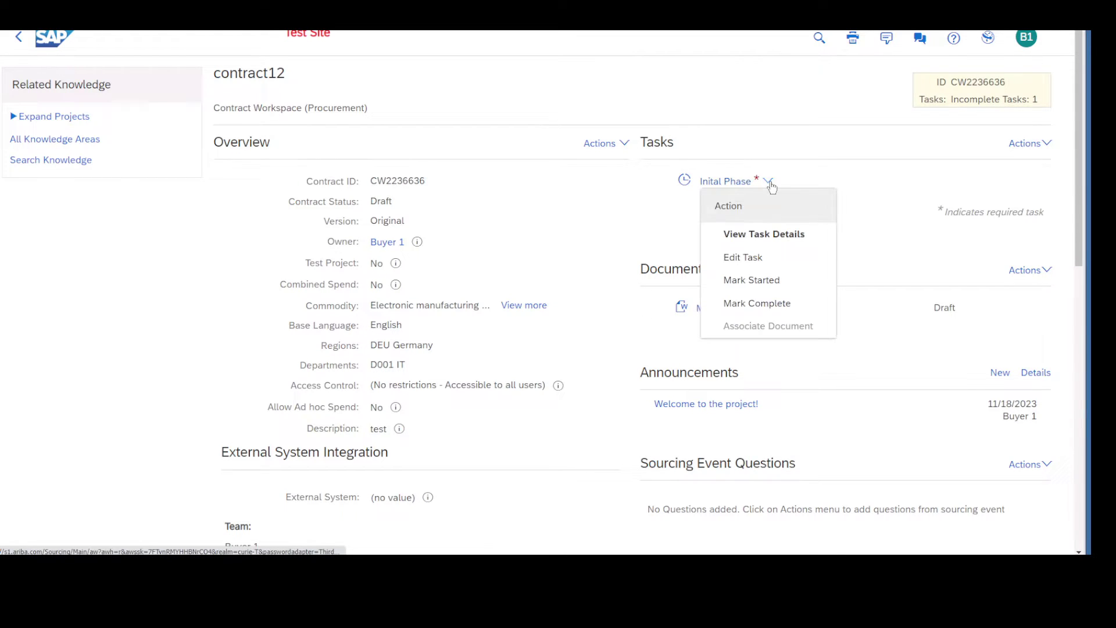
left_click(770, 185)
left_click(769, 183)
left_click(772, 280)
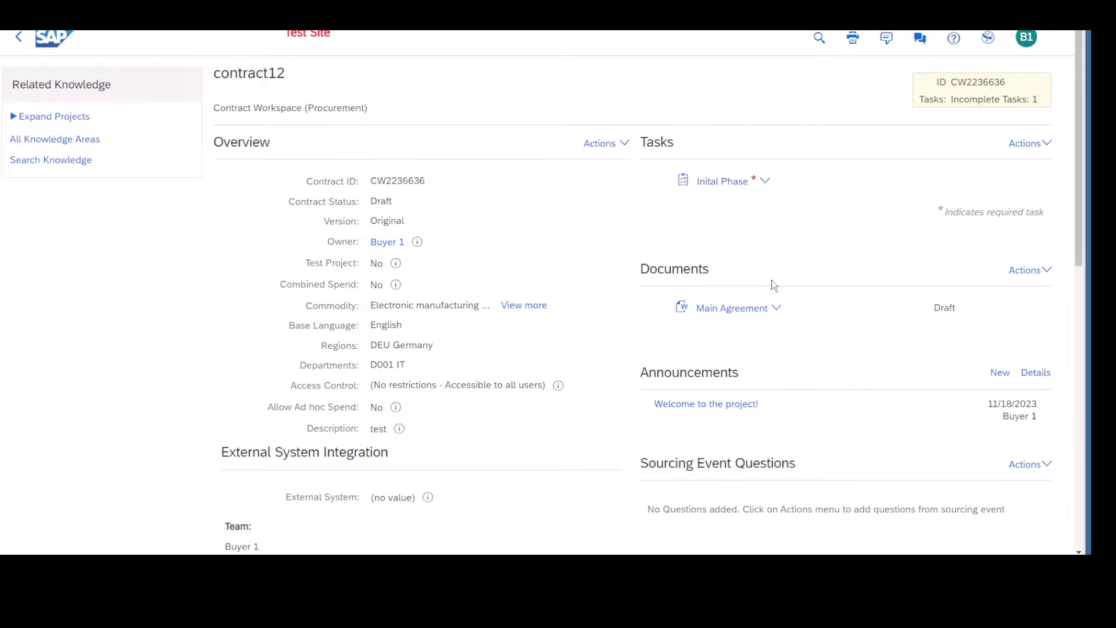
left_click(765, 180)
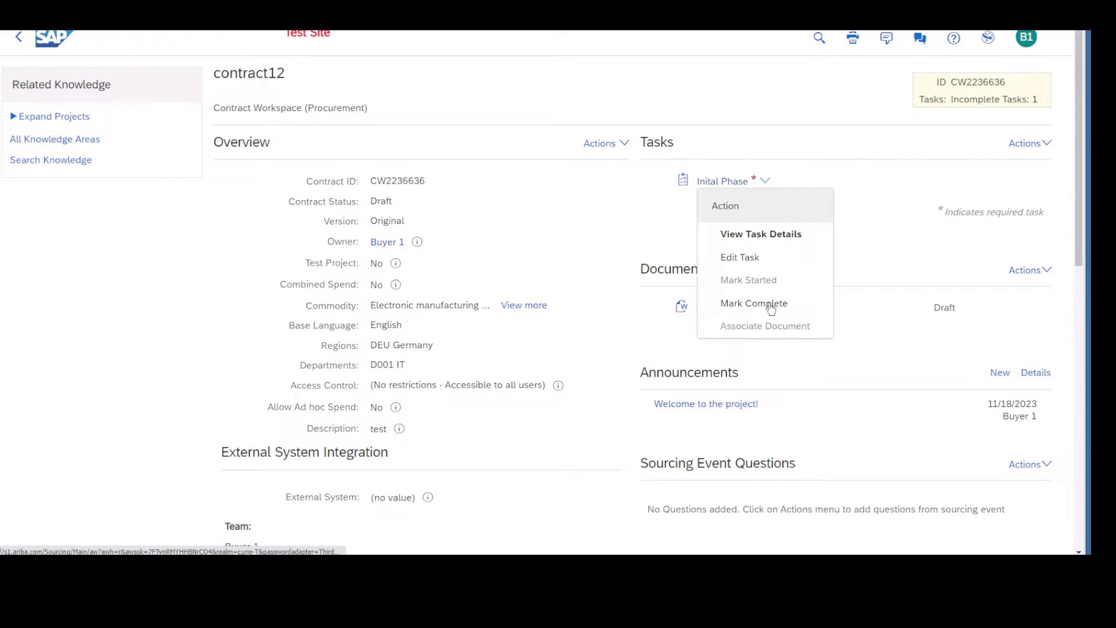
left_click(770, 307)
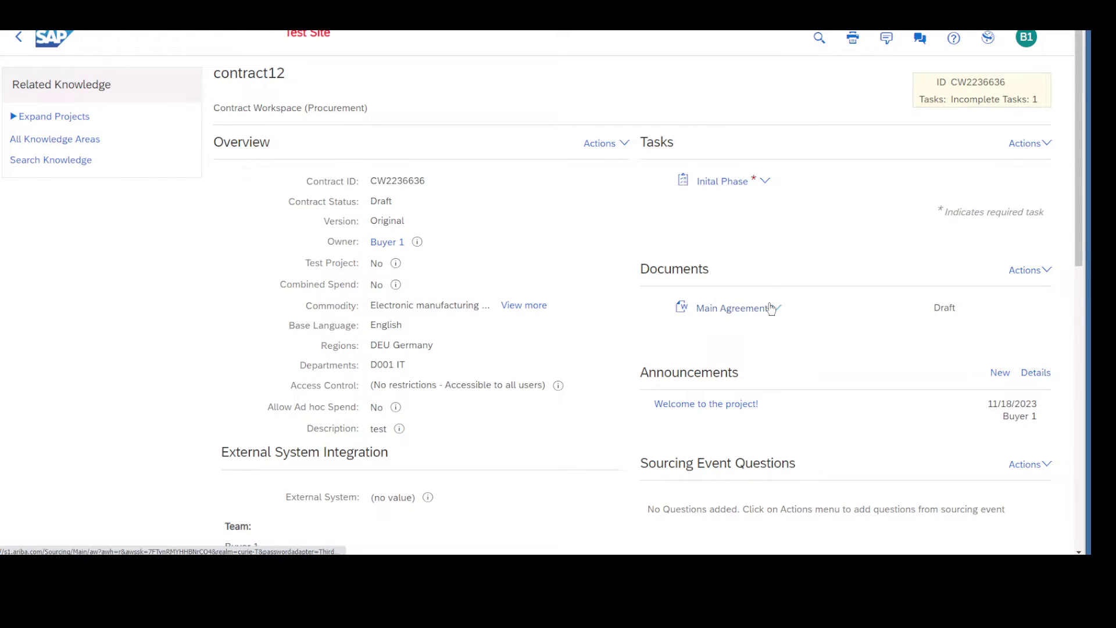
left_click(737, 309)
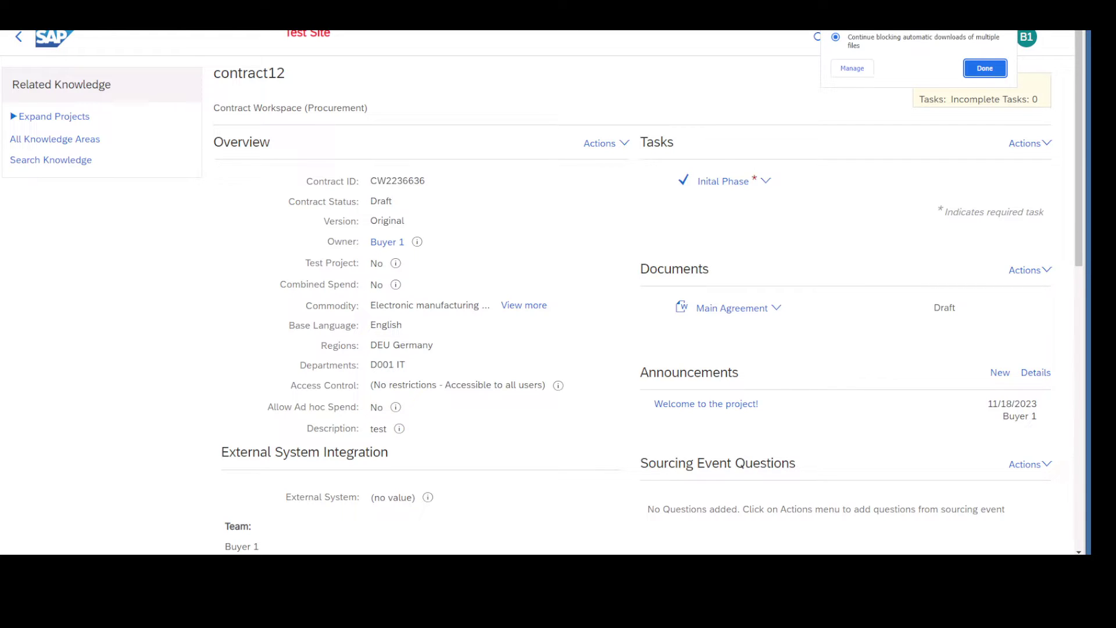
Dismiss the download-blocking notice and publish the Main Agreement document
left_click(984, 68)
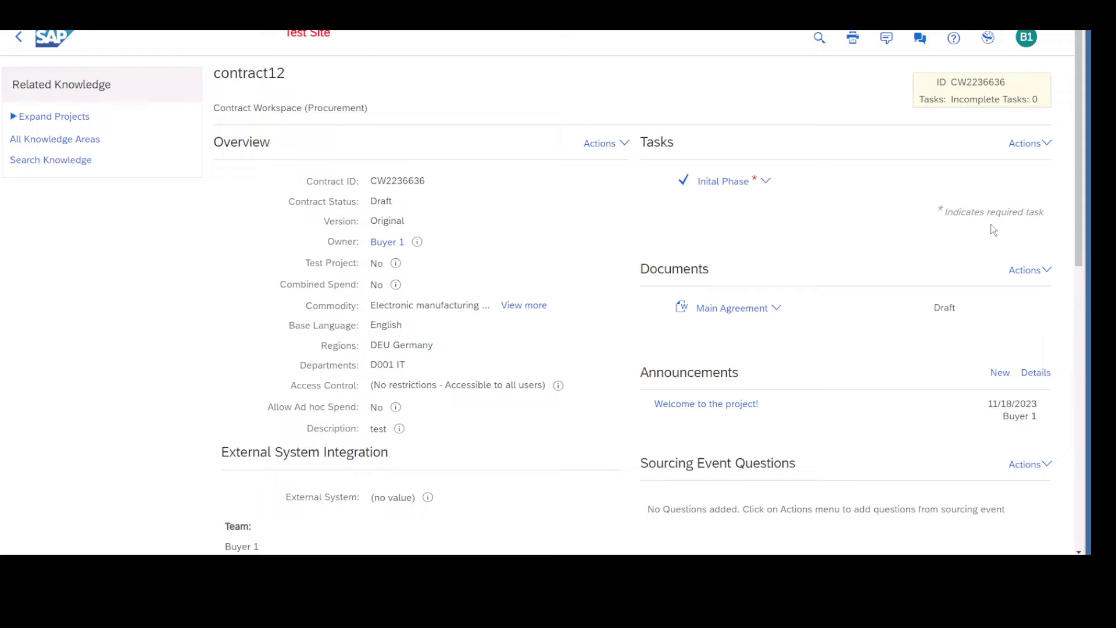
left_click(774, 308)
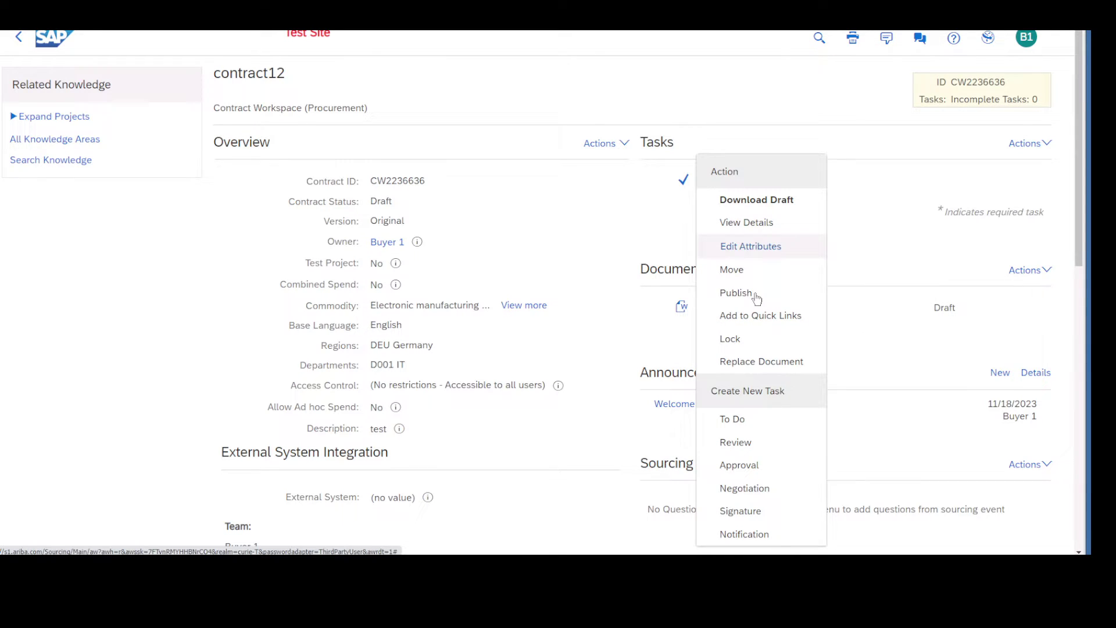
left_click(756, 294)
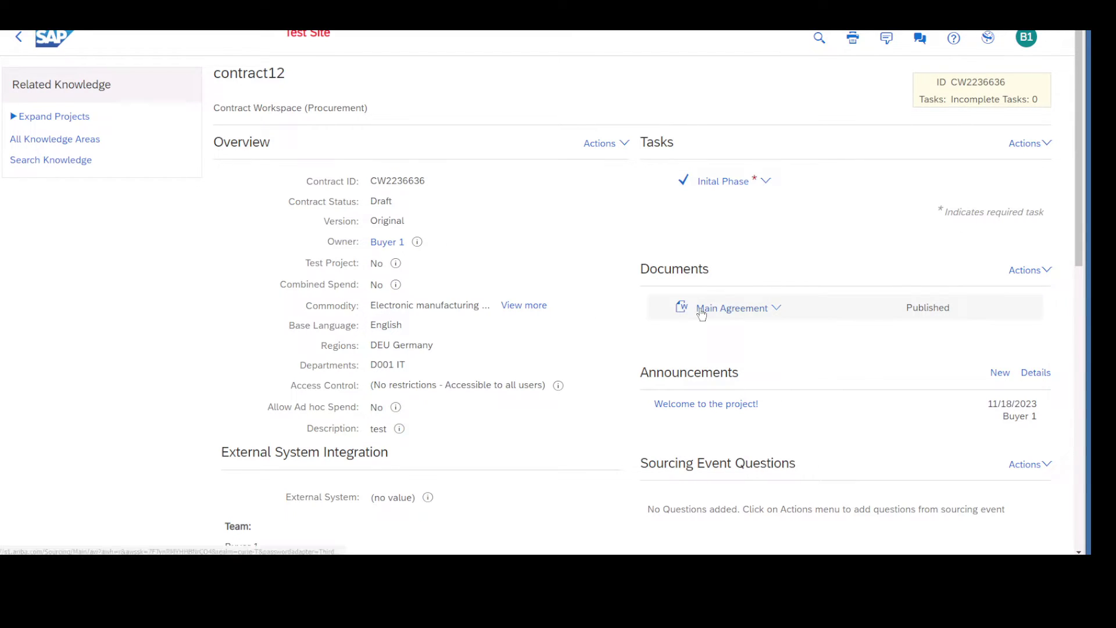
Check the browser's downloads list, then return to the contract12 workspace
key("alt+f")
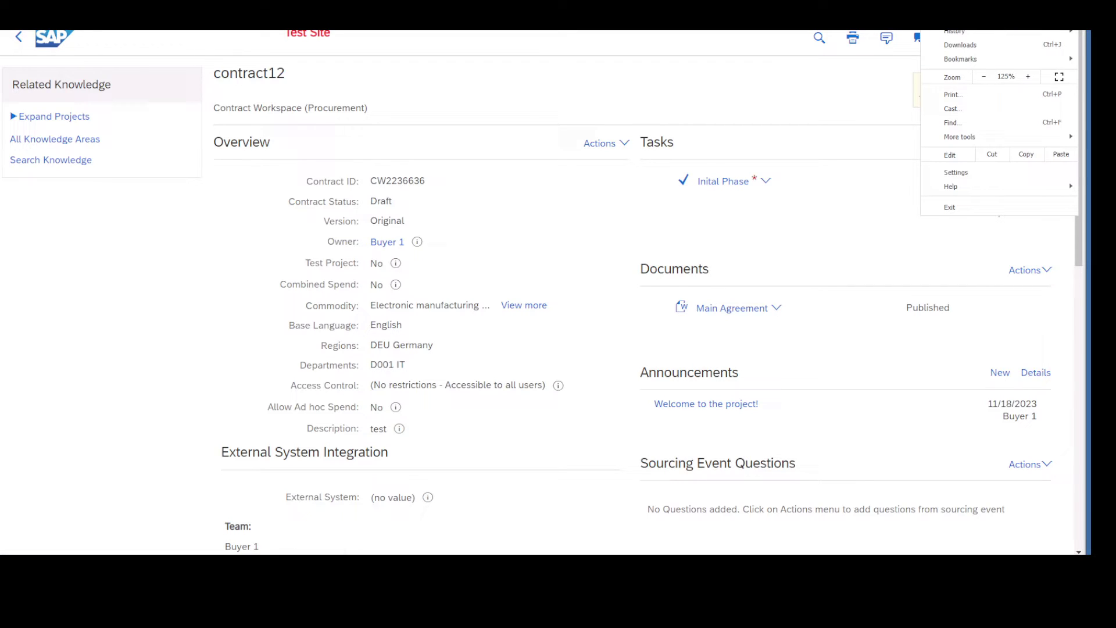
left_click(994, 47)
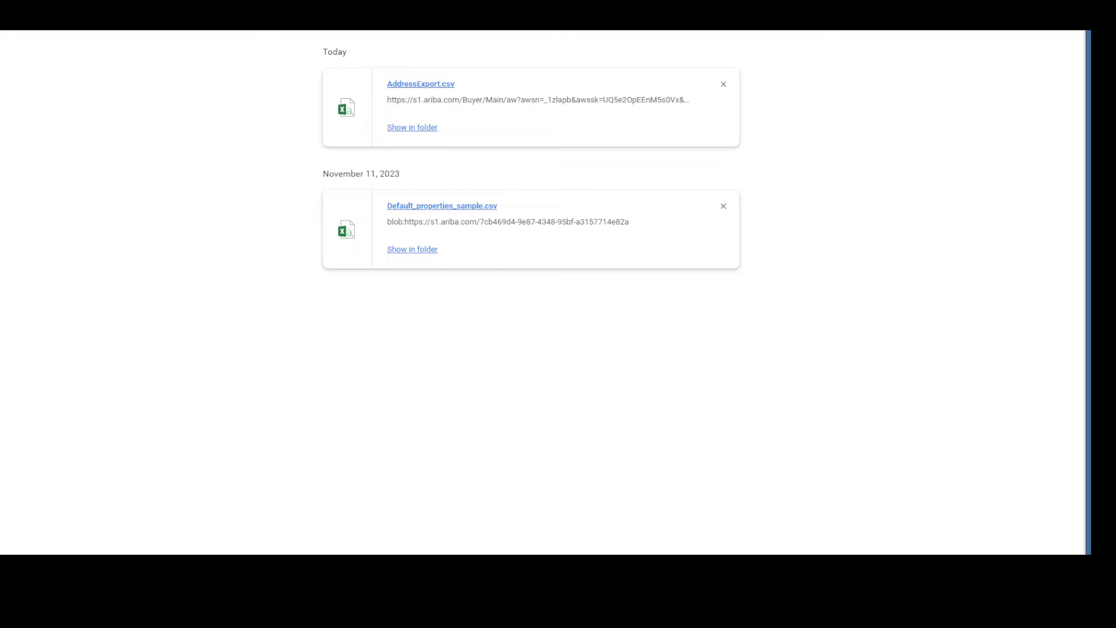
key("ctrl+w")
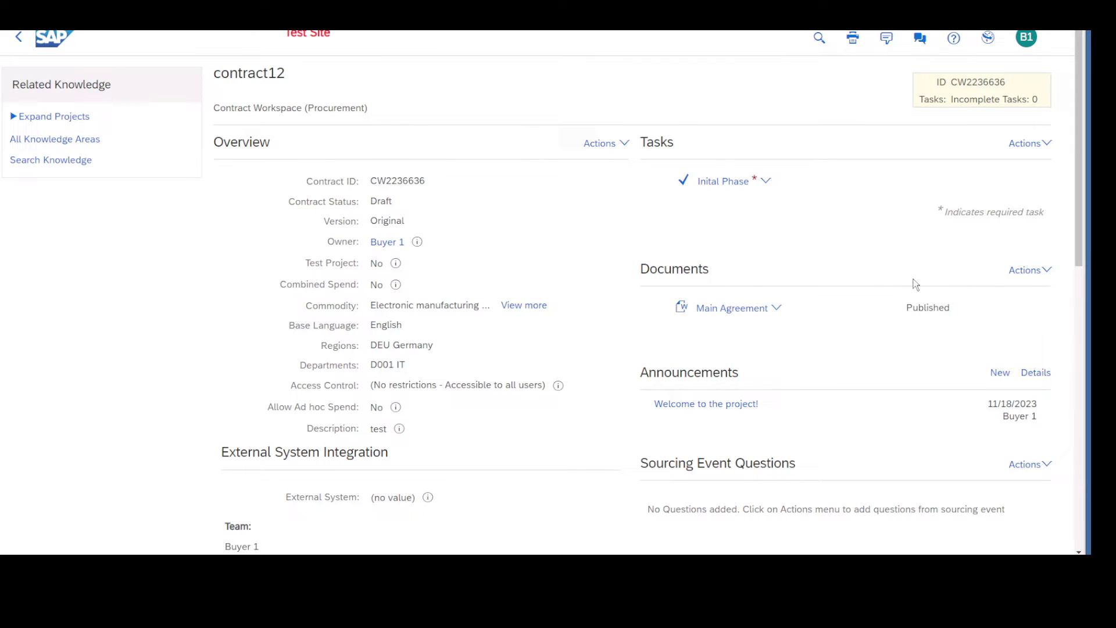
Unlock the Main Agreement and download it, opening Main Agreement.docx
left_click(738, 310)
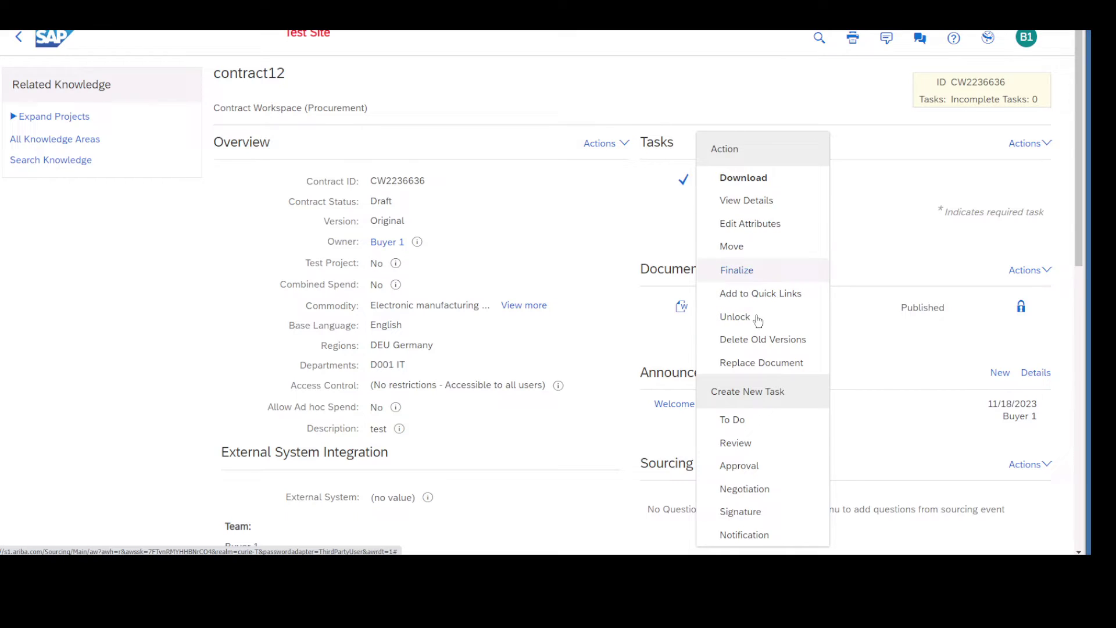
left_click(754, 308)
left_click(731, 308)
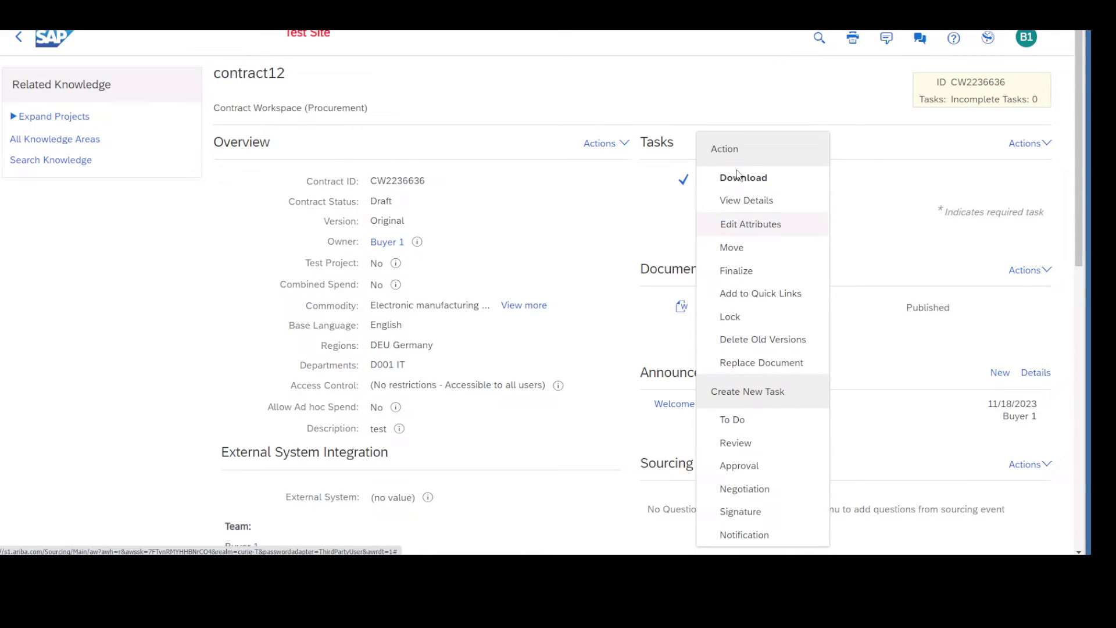
left_click(740, 183)
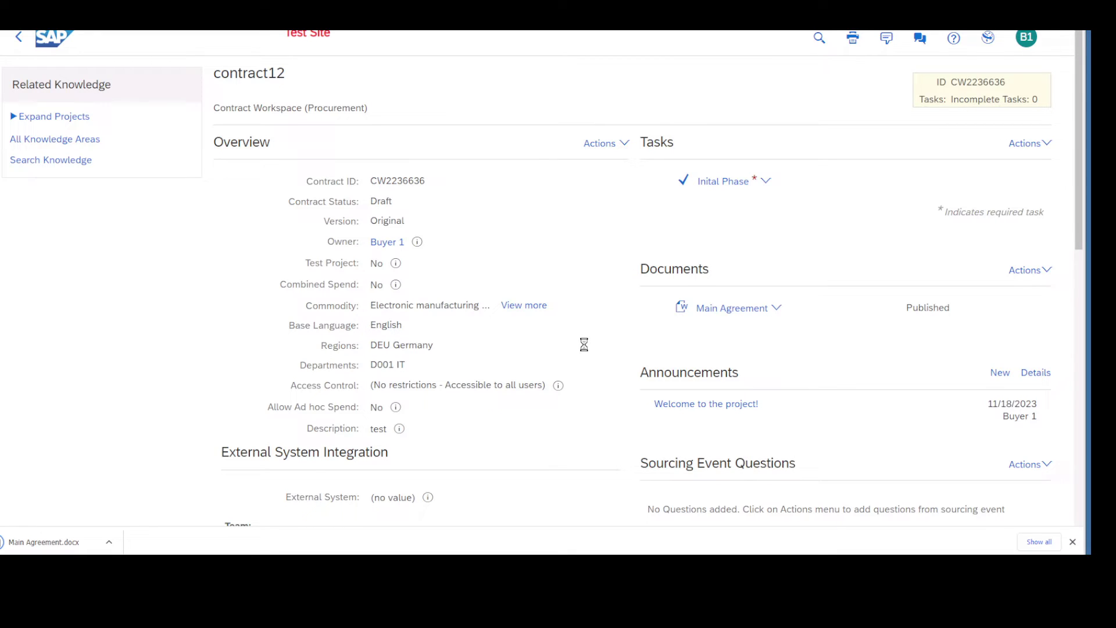
left_click(30, 541)
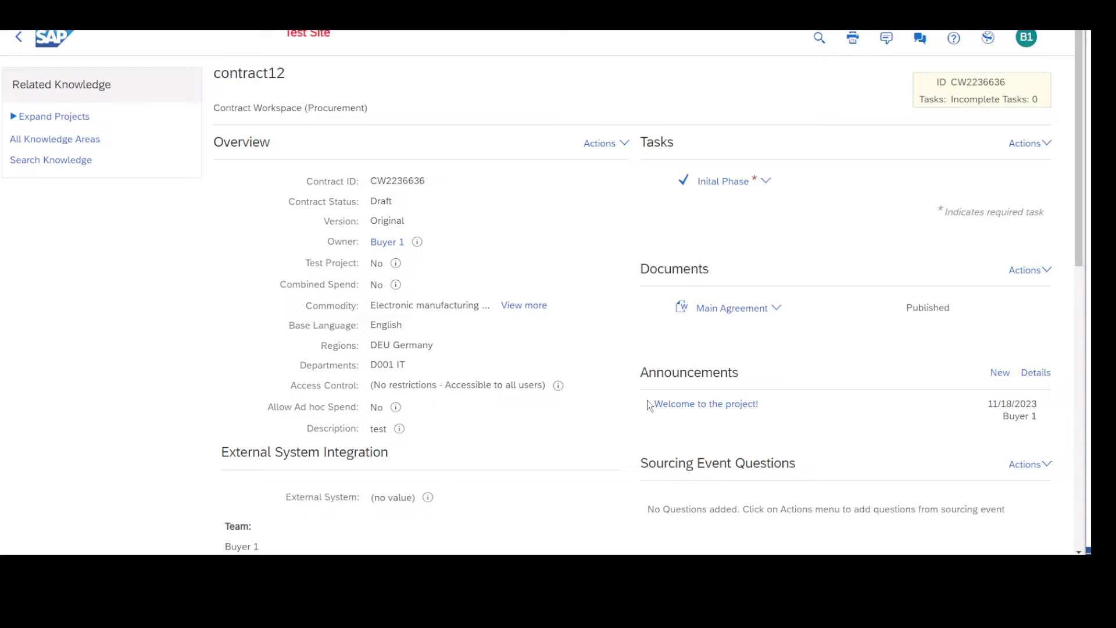
left_click(600, 144)
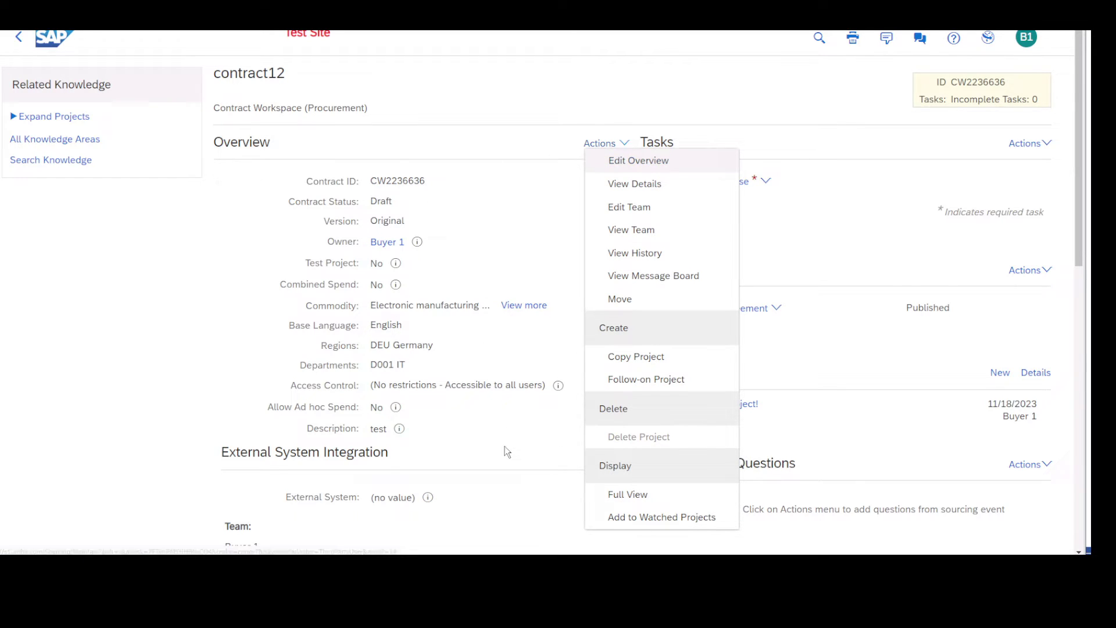
Show the Contract Attributes actions, including Publish, Put On Hold and Close
left_click(533, 427)
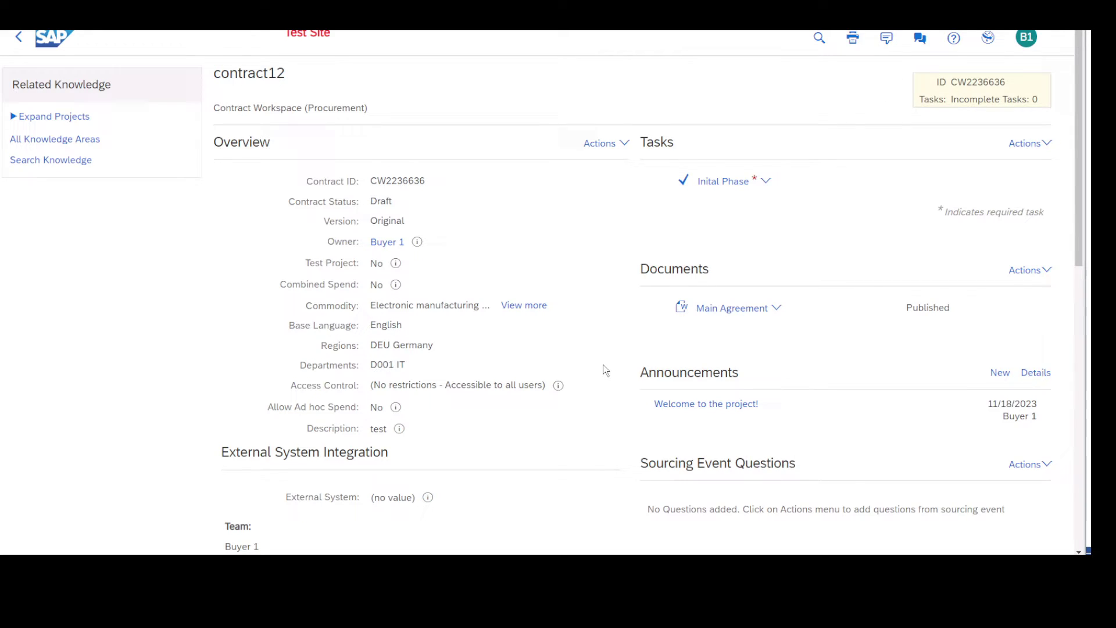
scroll(602, 364, "down", 4)
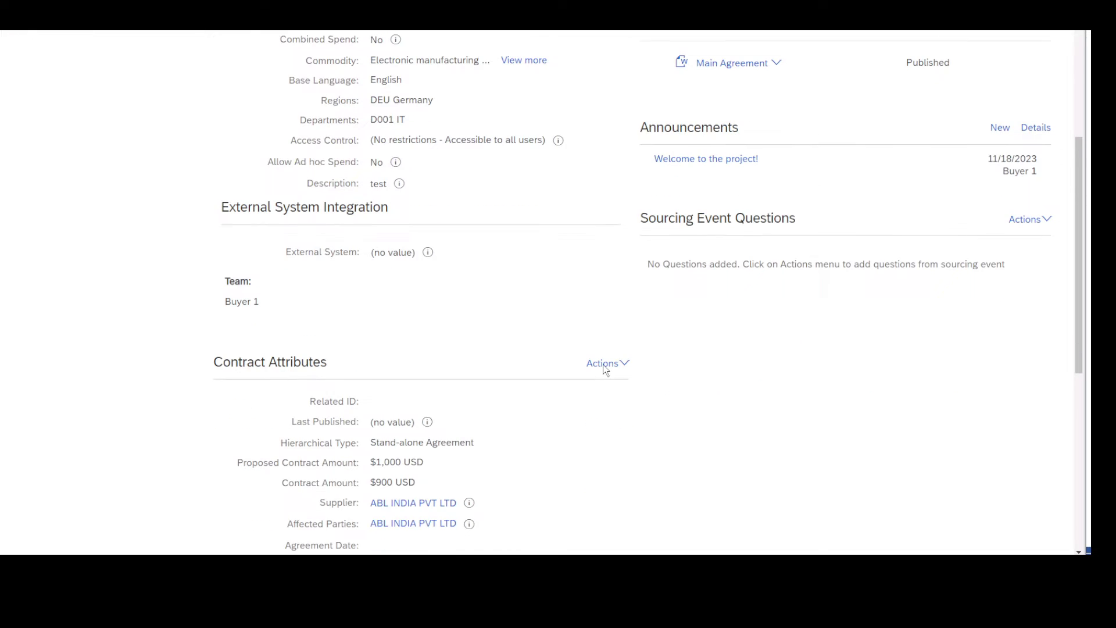
left_click(604, 364)
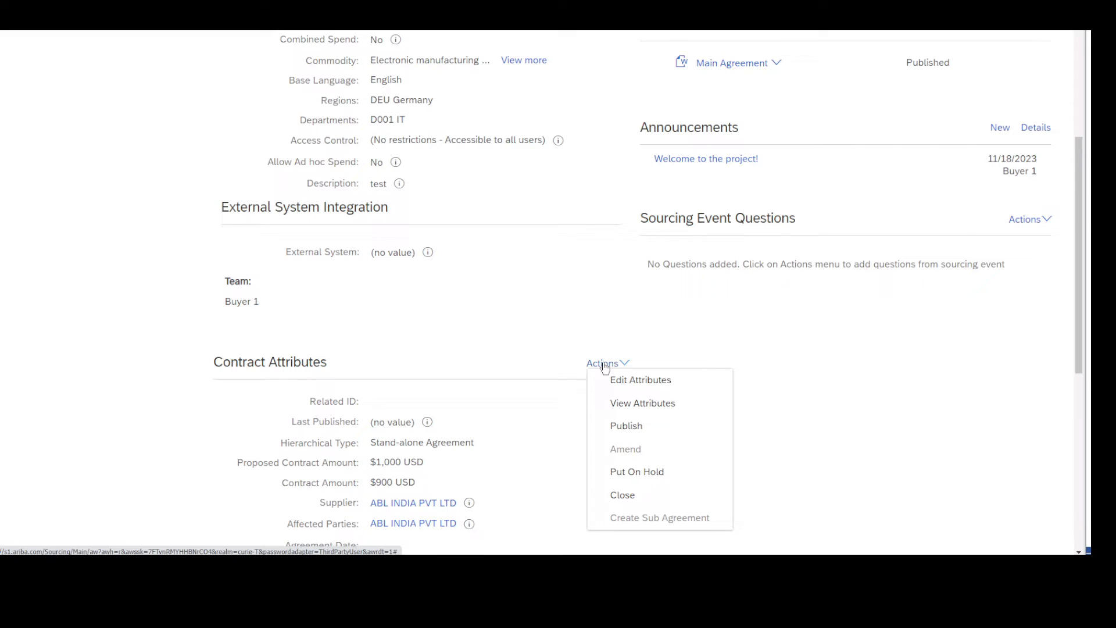
Publish contract12 so it reads Published, version v1, last published 11/18/2023
left_click(616, 433)
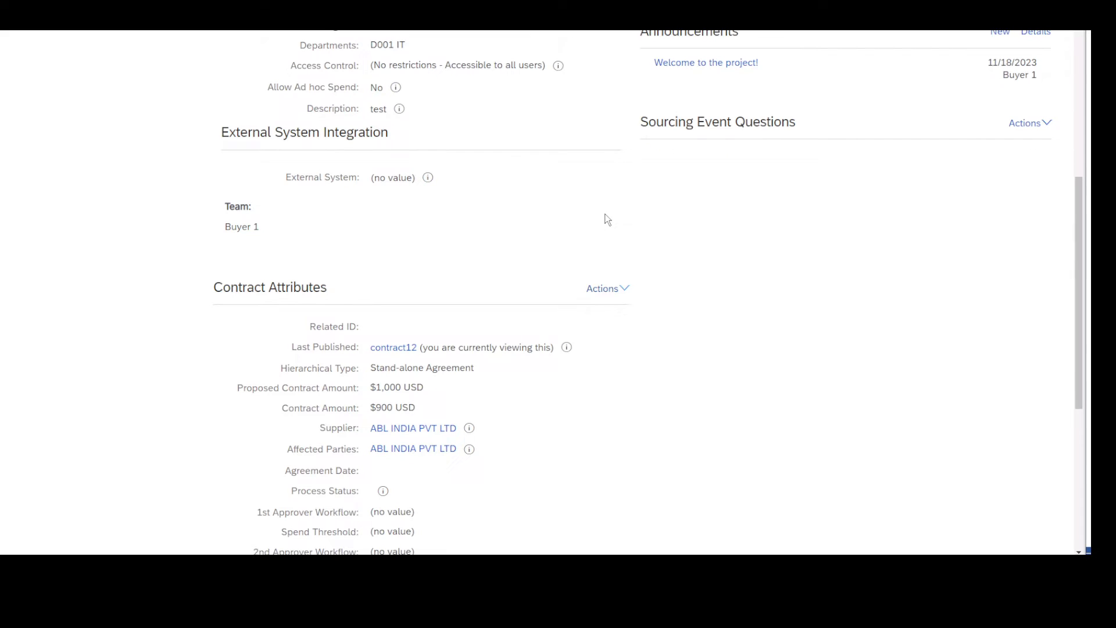
scroll(517, 491, "up", 6)
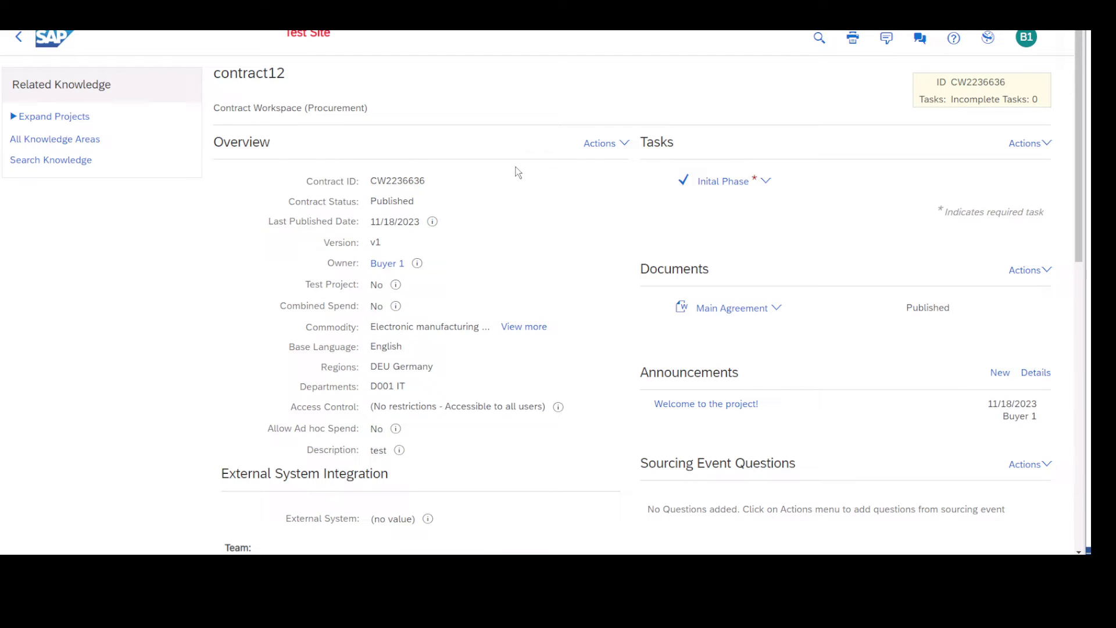
scroll(575, 431, "down", 1)
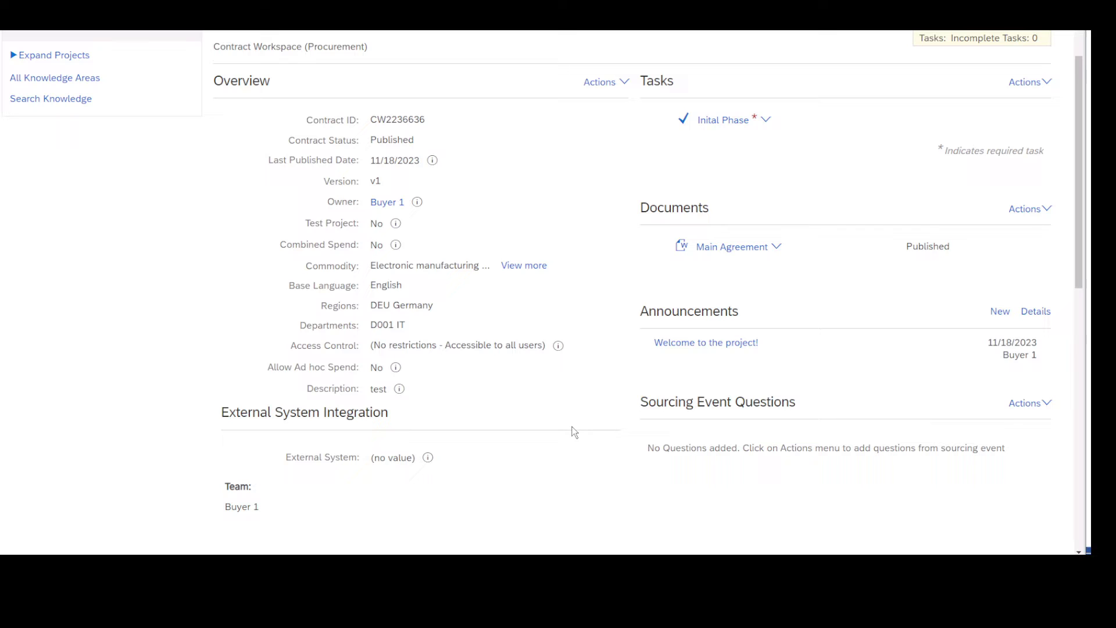
scroll(574, 431, "down", 2)
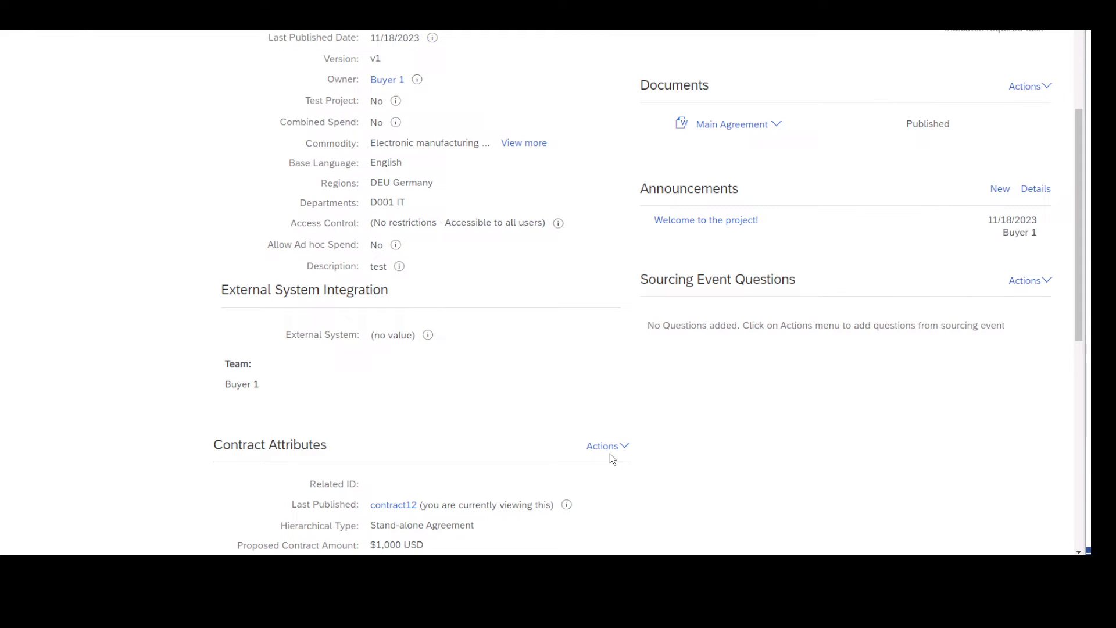
Amend contract12 as a Renewal with reason comment 'iok', making it a Draft Amendment
left_click(608, 446)
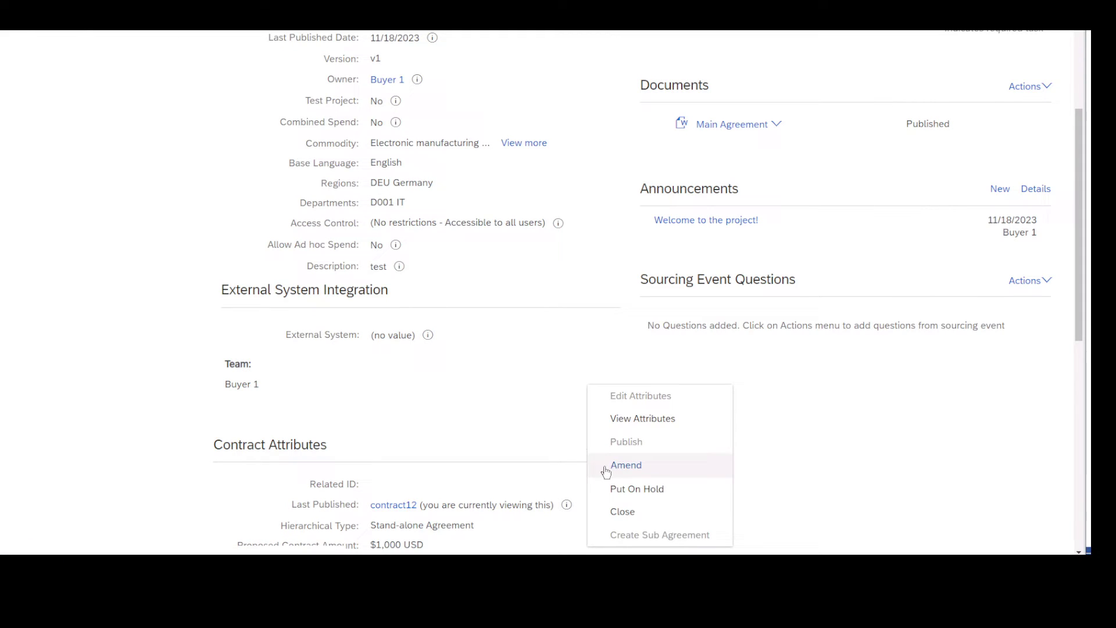
left_click(606, 471)
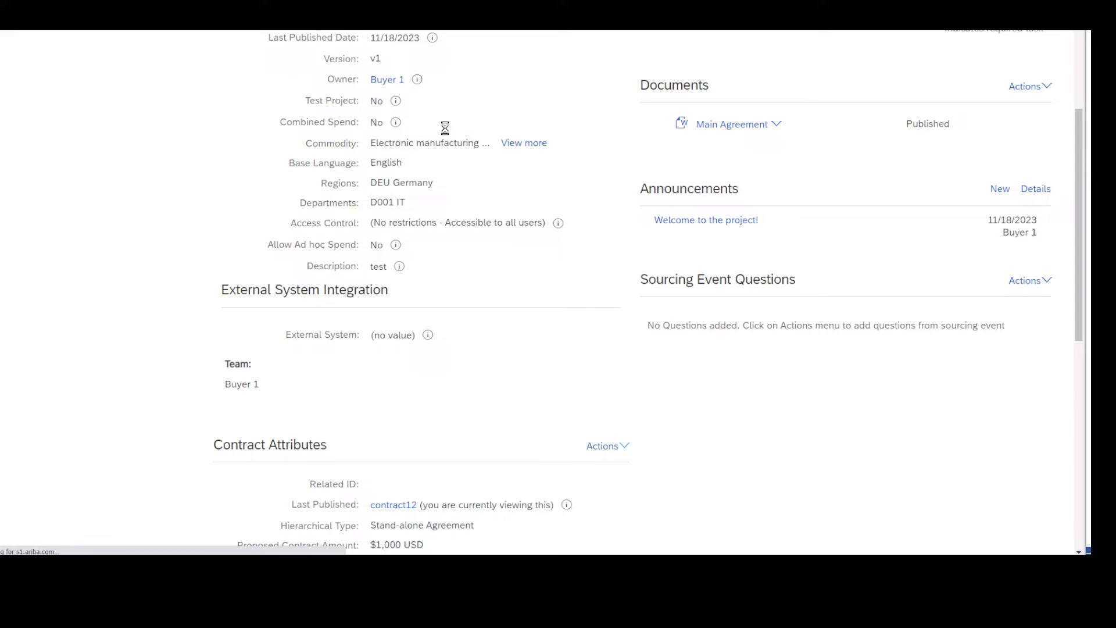
left_click(167, 207)
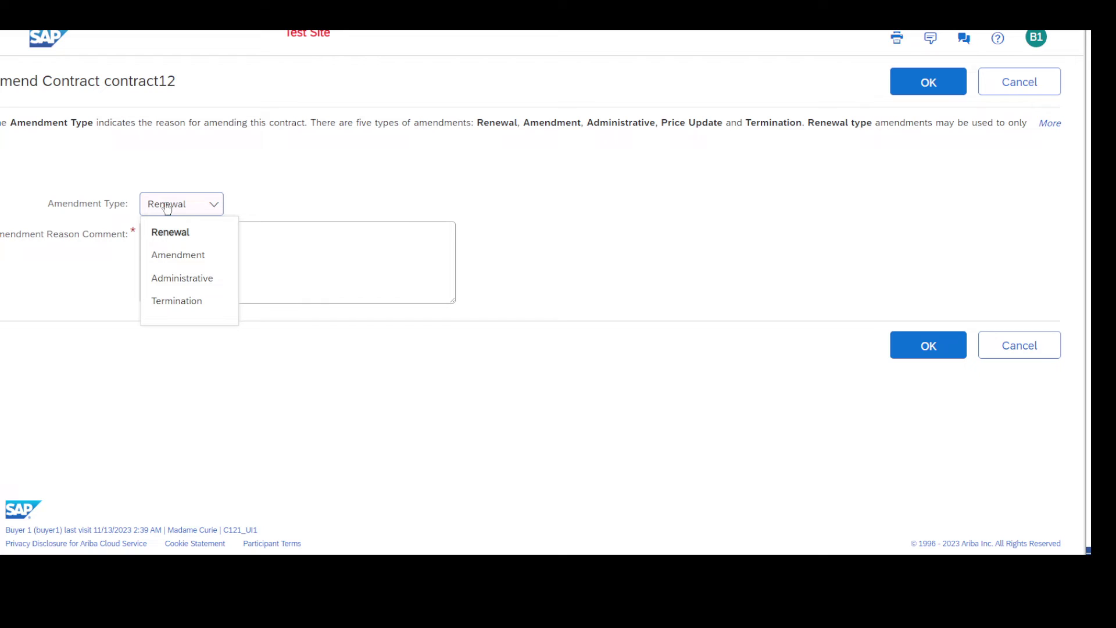
left_click(154, 232)
left_click(154, 234)
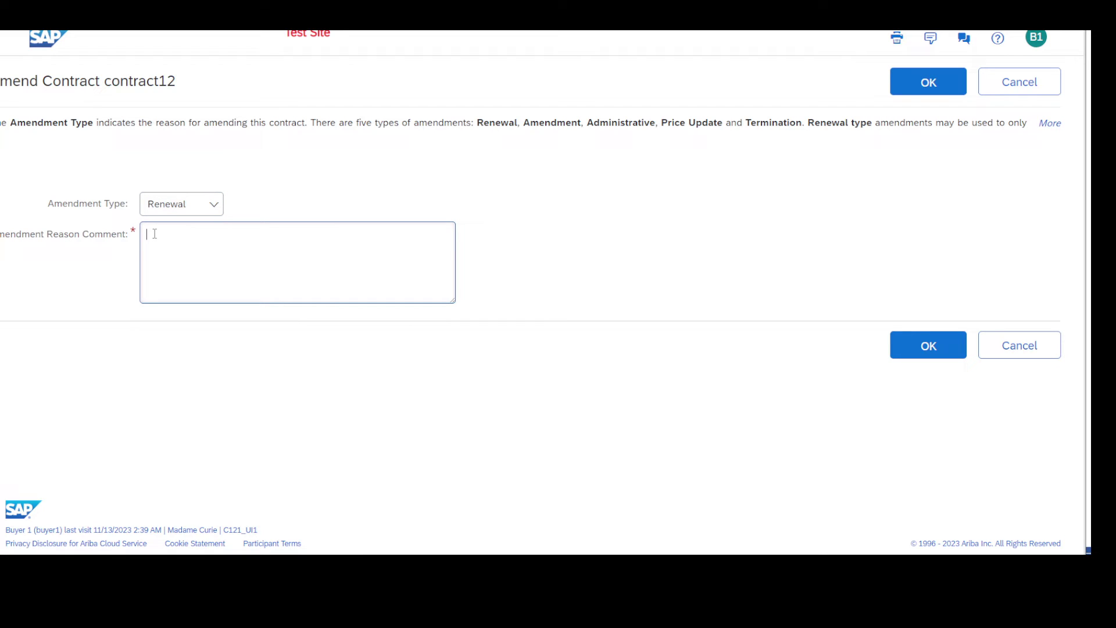
type("iok")
left_click(950, 354)
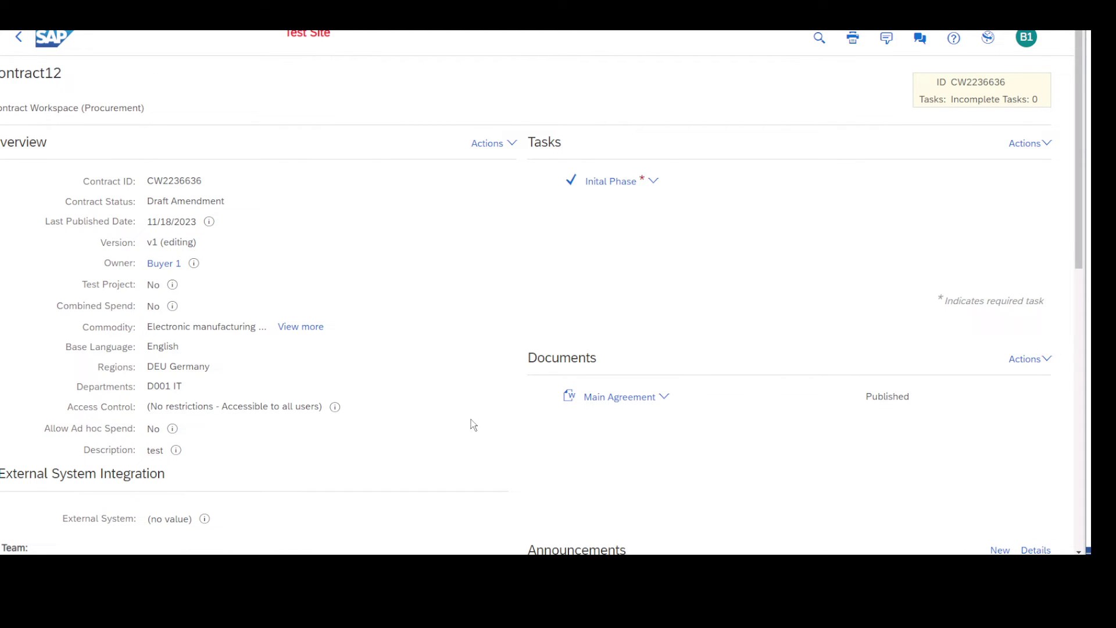
scroll(474, 425, "down", 5)
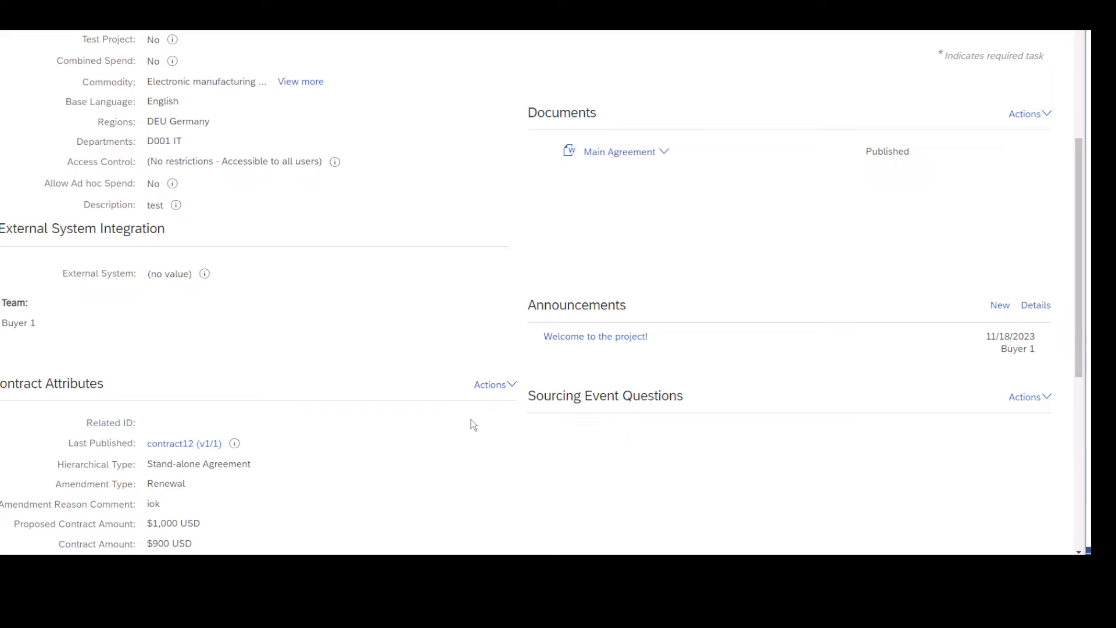
scroll(474, 425, "down", 1)
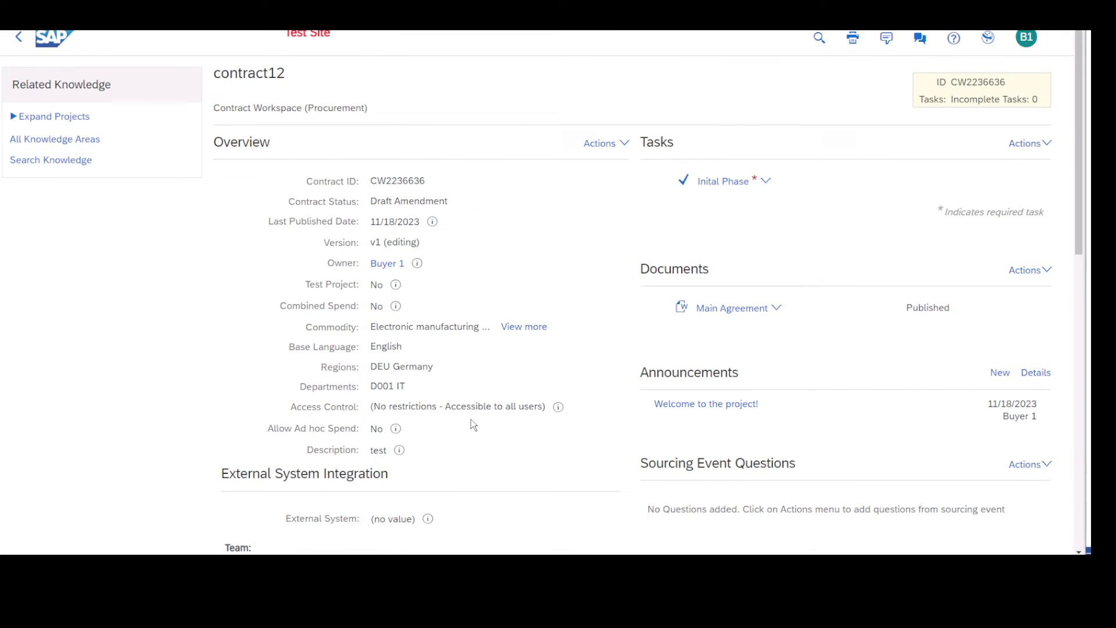
scroll(474, 424, "down", 4)
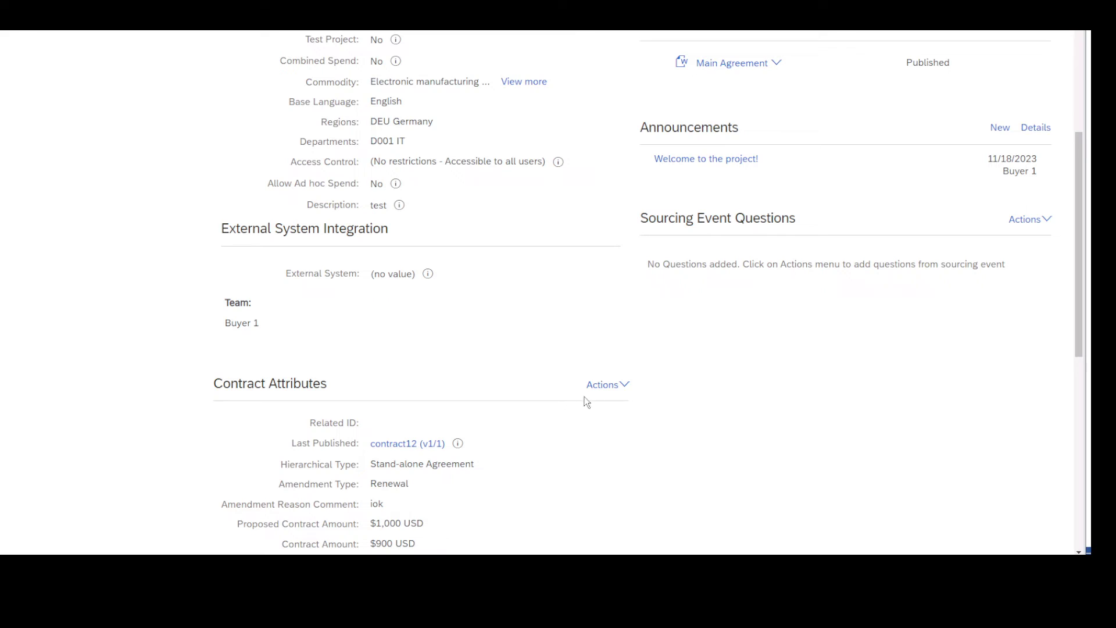
left_click(603, 391)
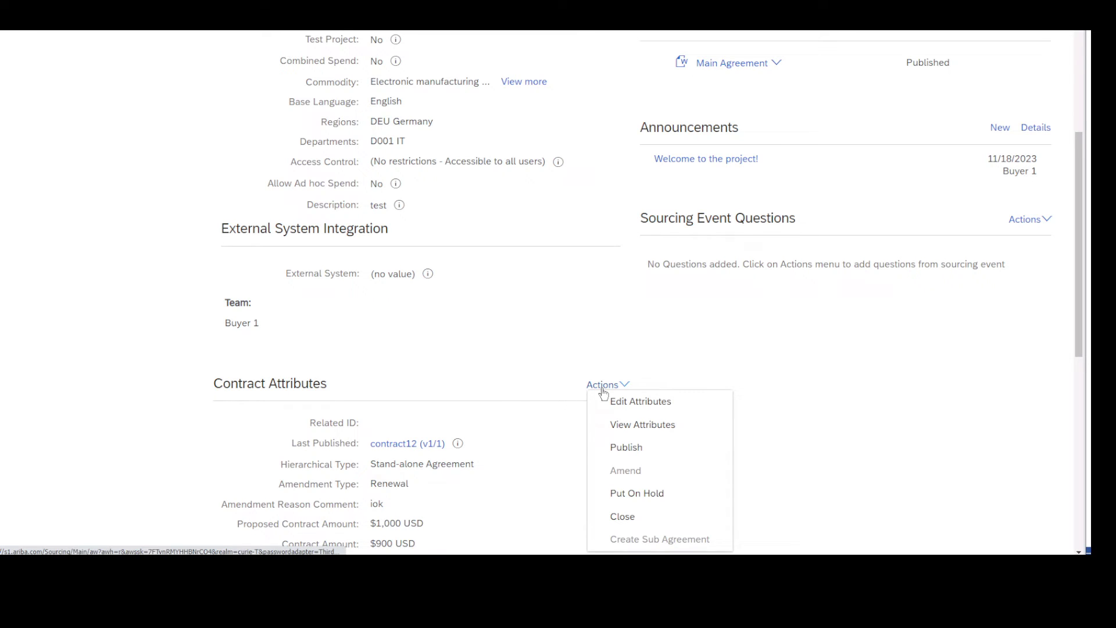
left_click(625, 401)
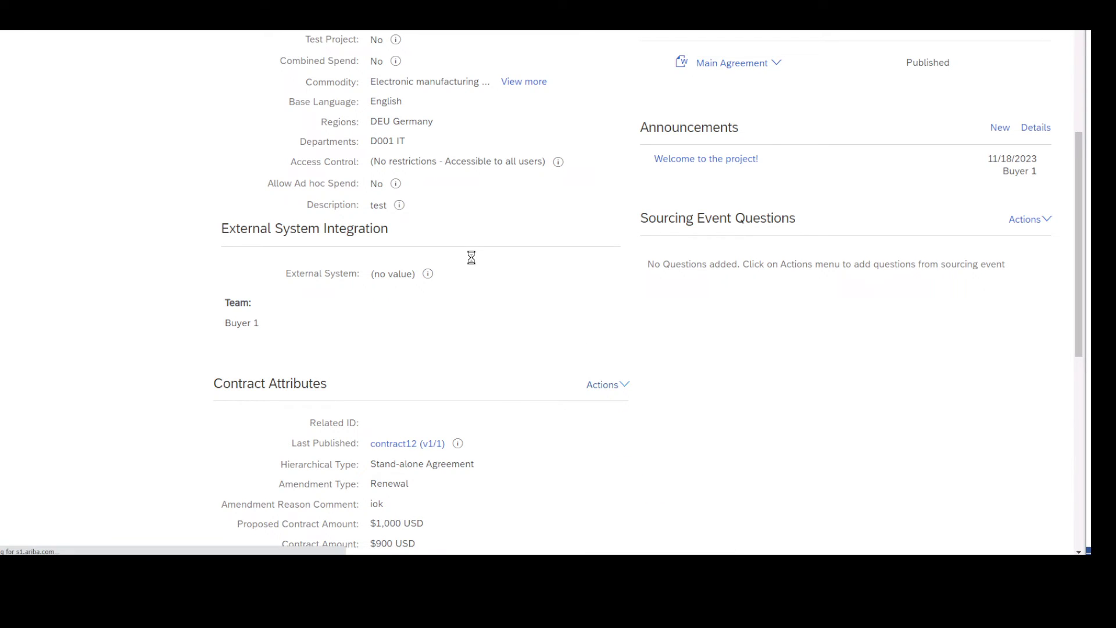
left_click(941, 237)
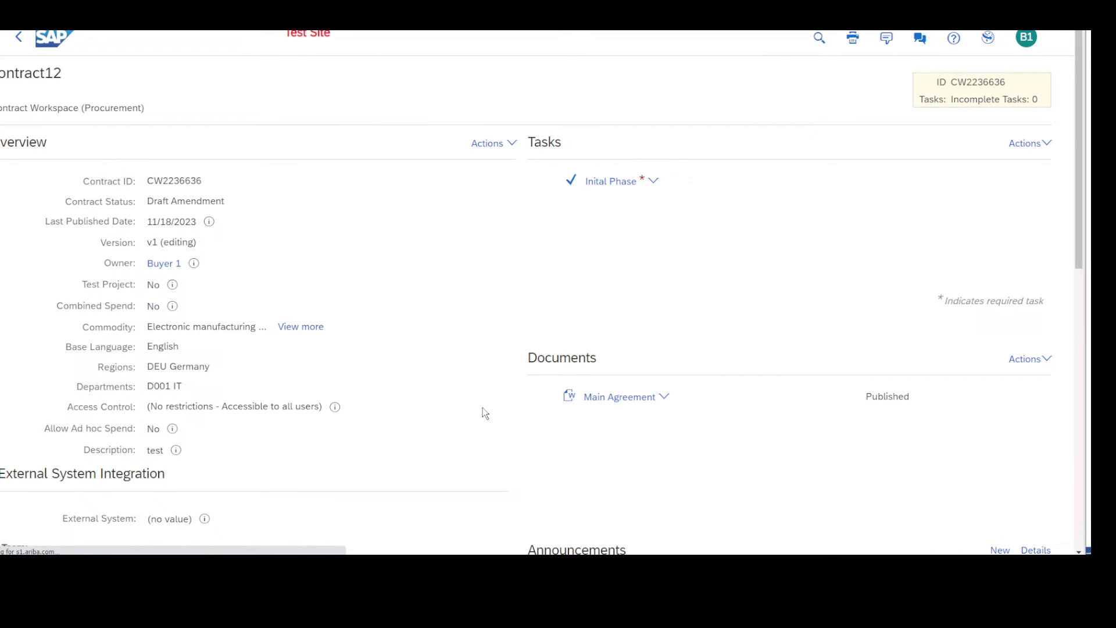
scroll(536, 308, "down", 4)
scroll(537, 306, "down", 6)
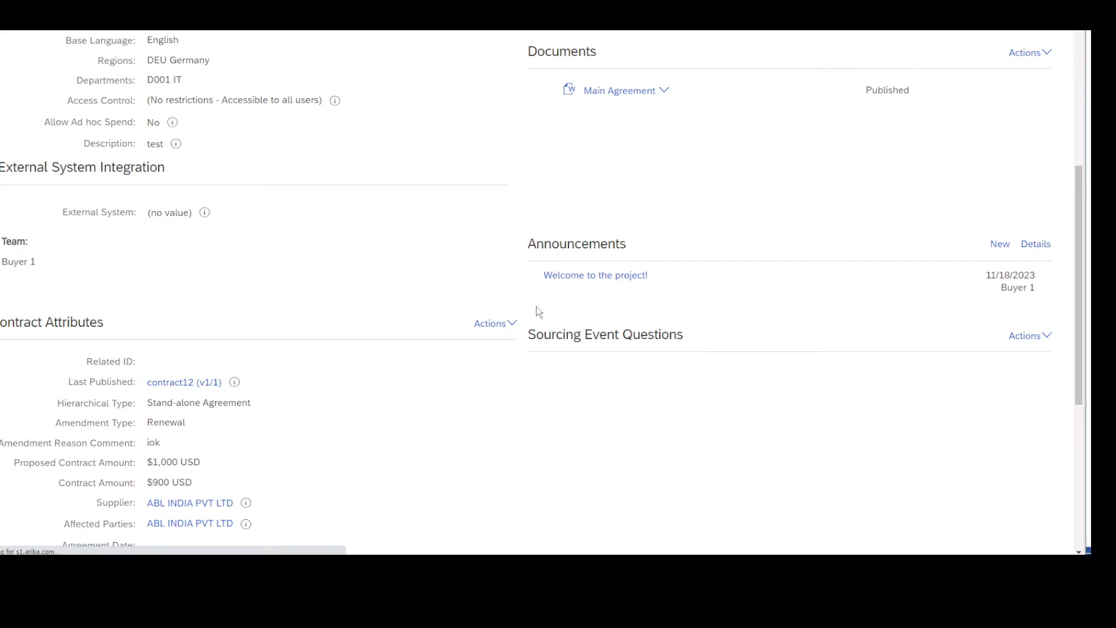
scroll(539, 311, "up", 1)
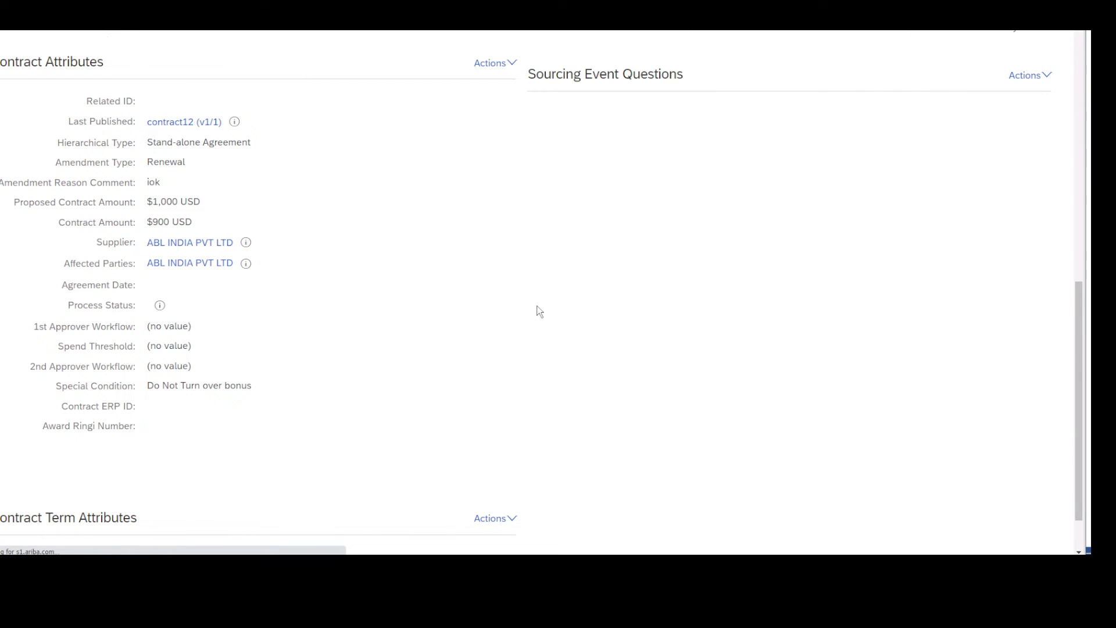
scroll(538, 311, "up", 5)
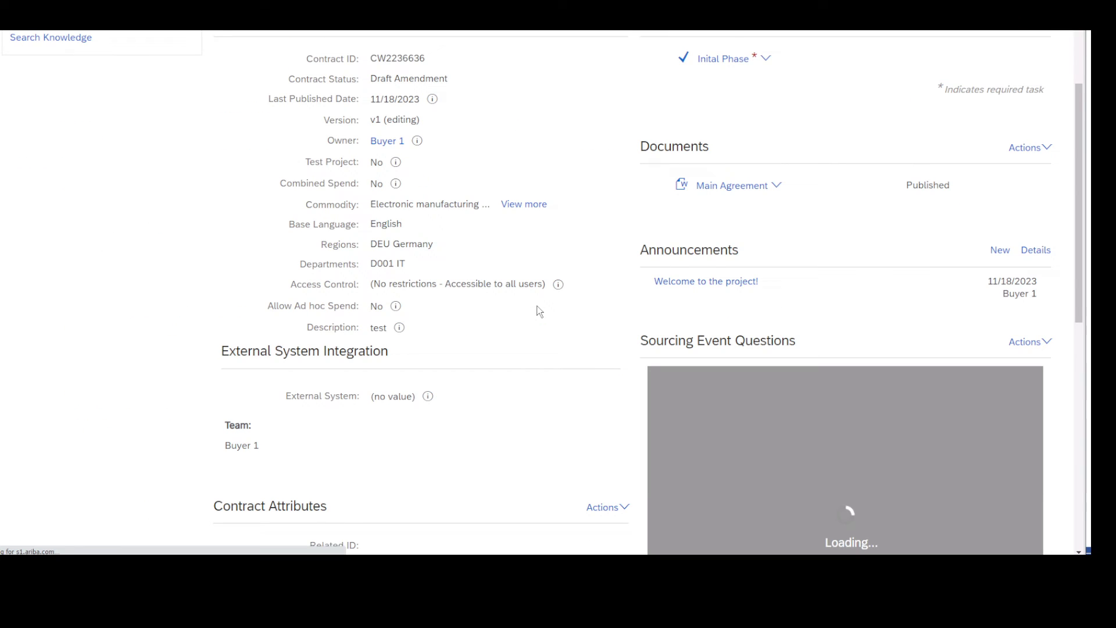
scroll(537, 310, "down", 5)
scroll(539, 310, "down", 1)
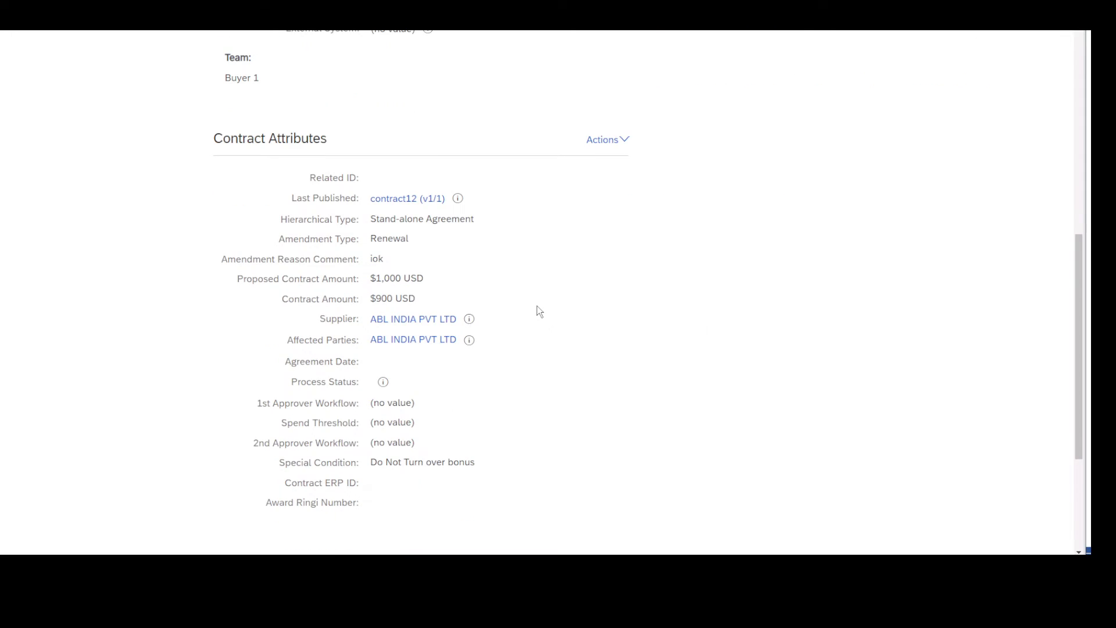
scroll(539, 311, "down", 1)
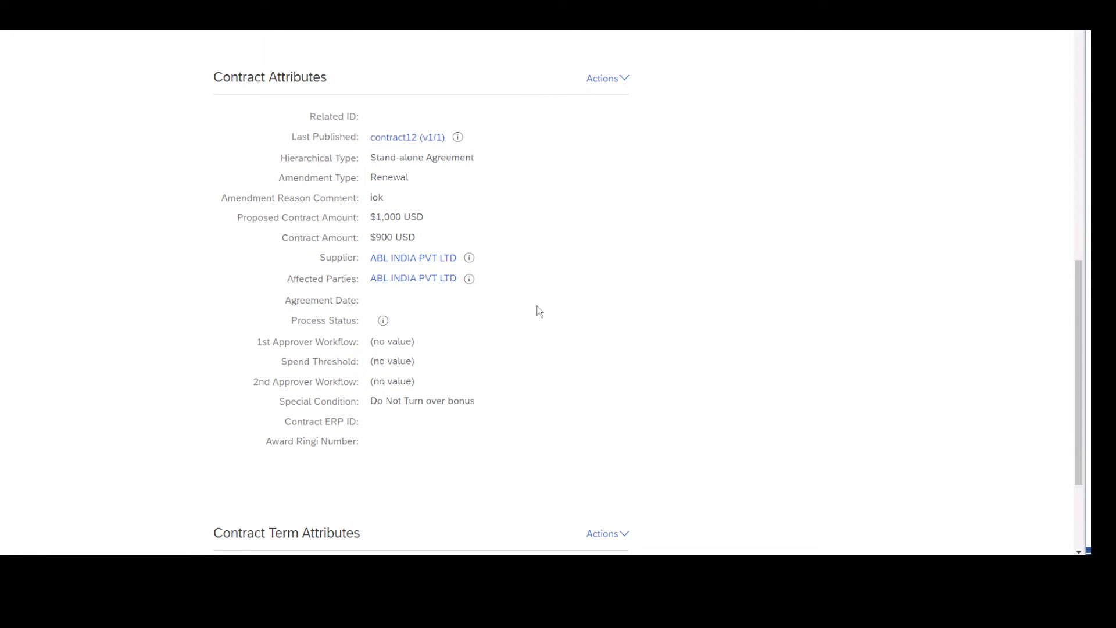
scroll(539, 311, "up", 3)
scroll(539, 311, "up", 2)
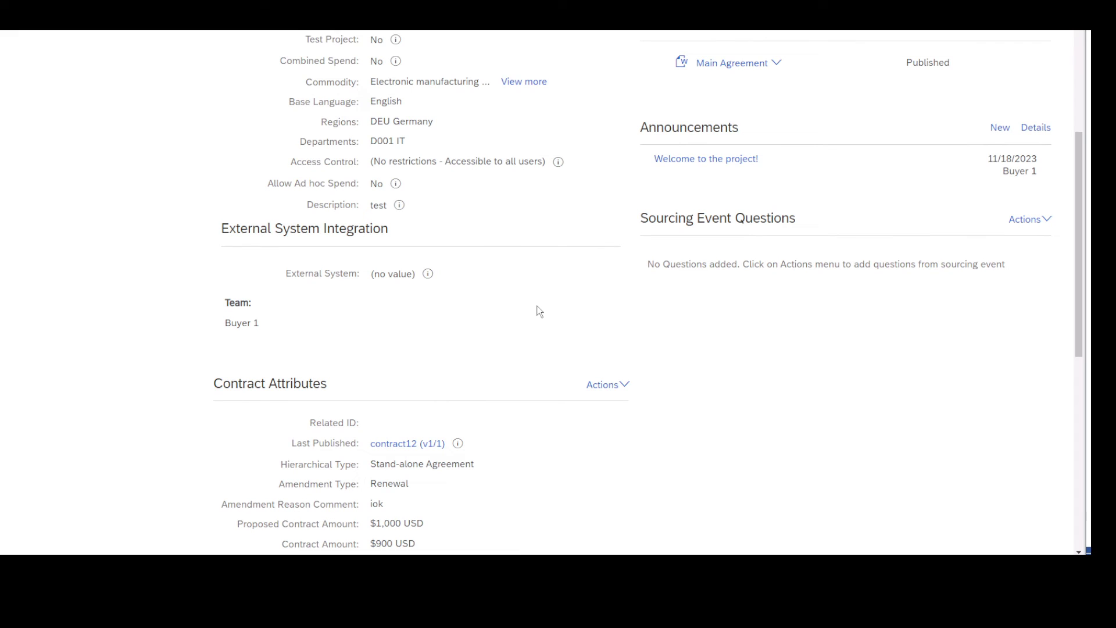
scroll(539, 311, "up", 4)
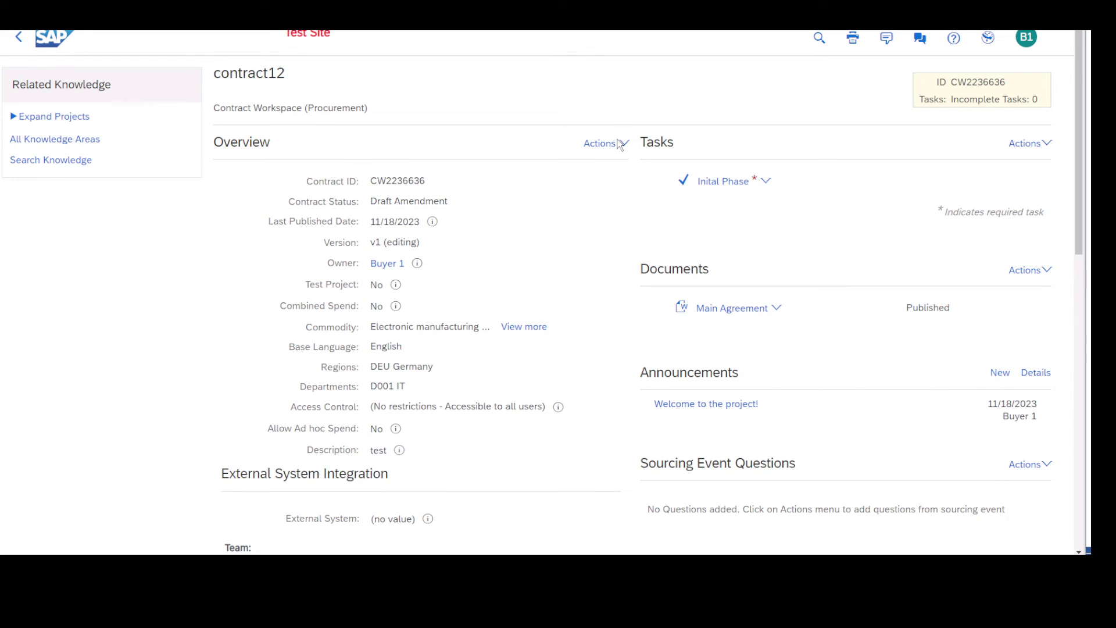
left_click(593, 146)
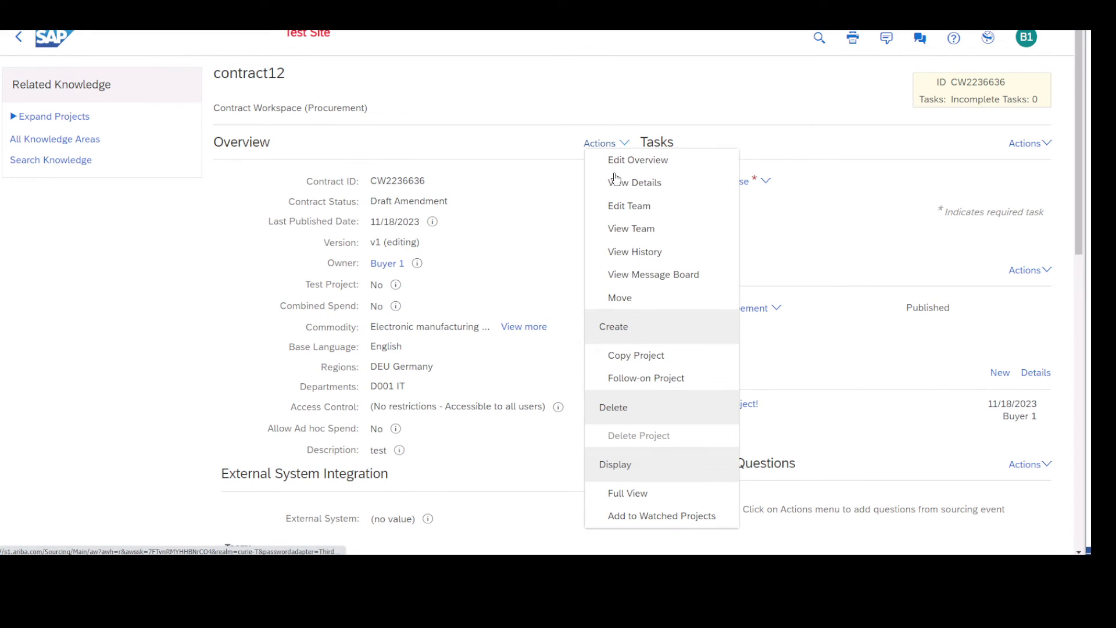
left_click(611, 159)
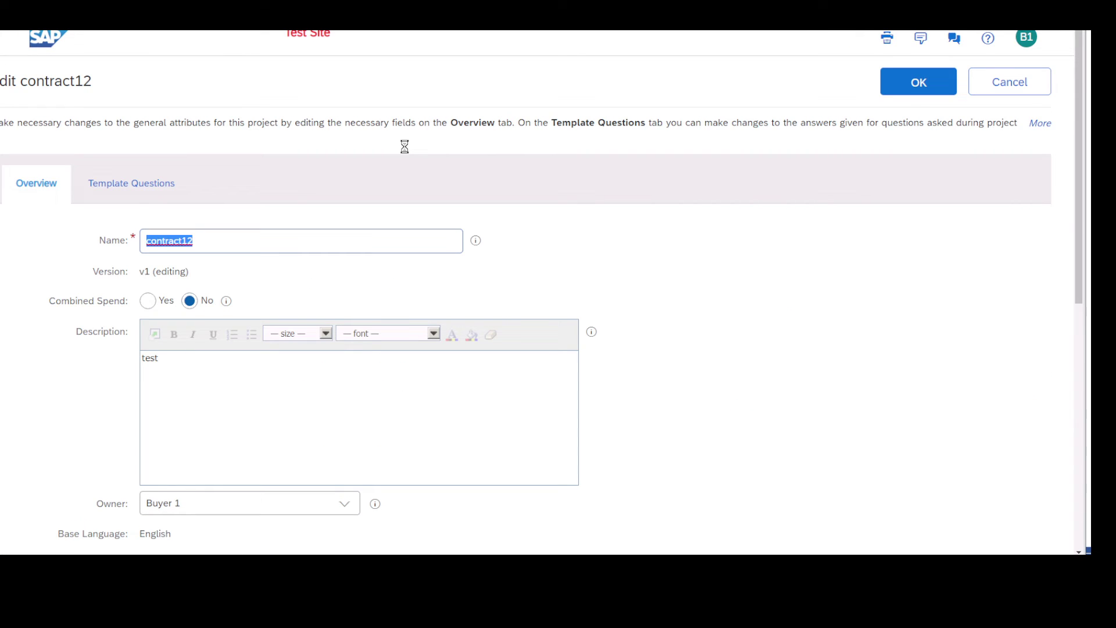
scroll(702, 367, "down", 2)
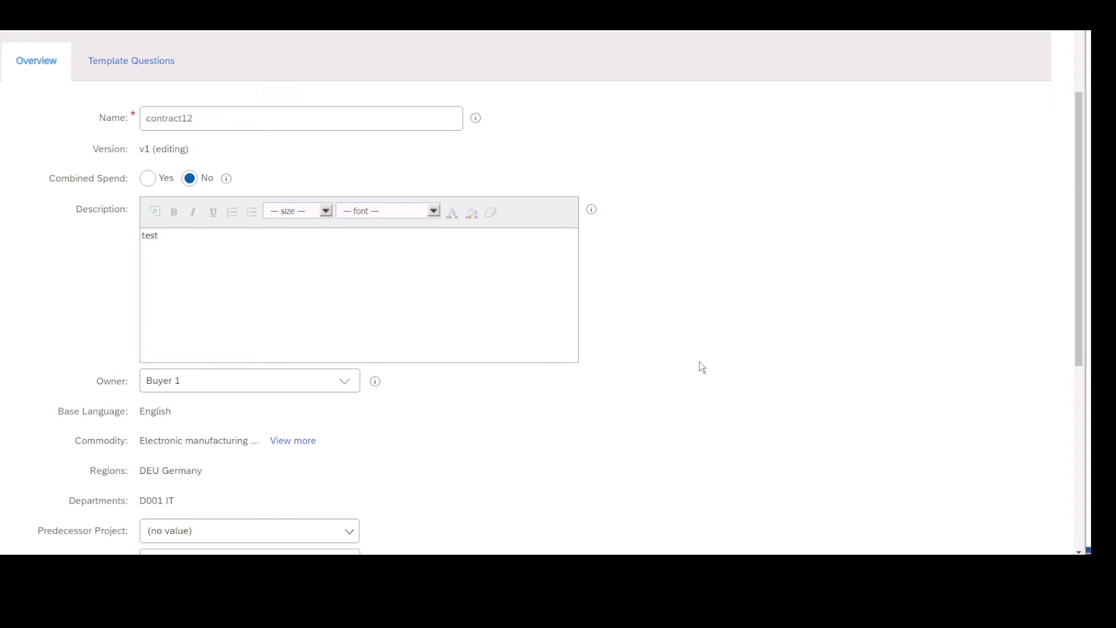
scroll(701, 366, "down", 3)
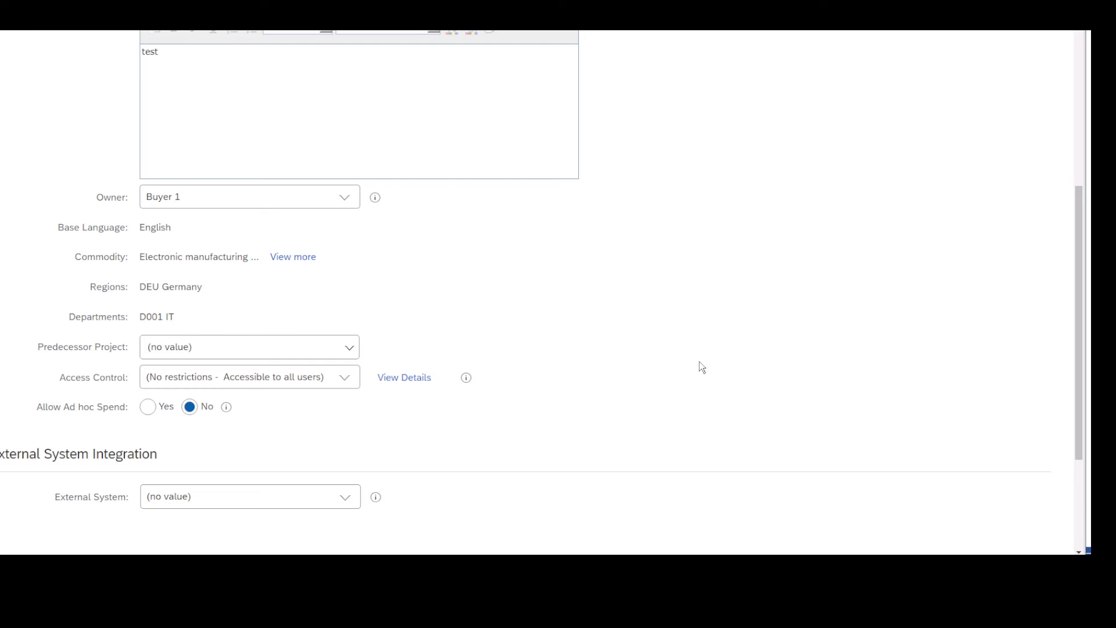
scroll(701, 366, "down", 1)
scroll(701, 367, "down", 1)
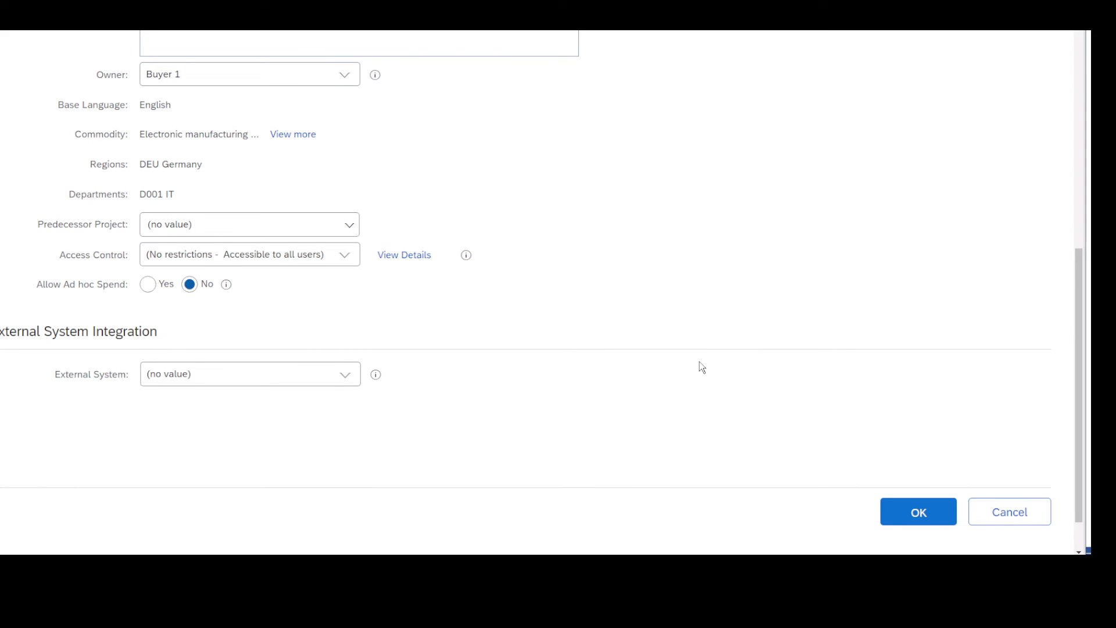
scroll(701, 367, "up", 4)
scroll(702, 367, "up", 3)
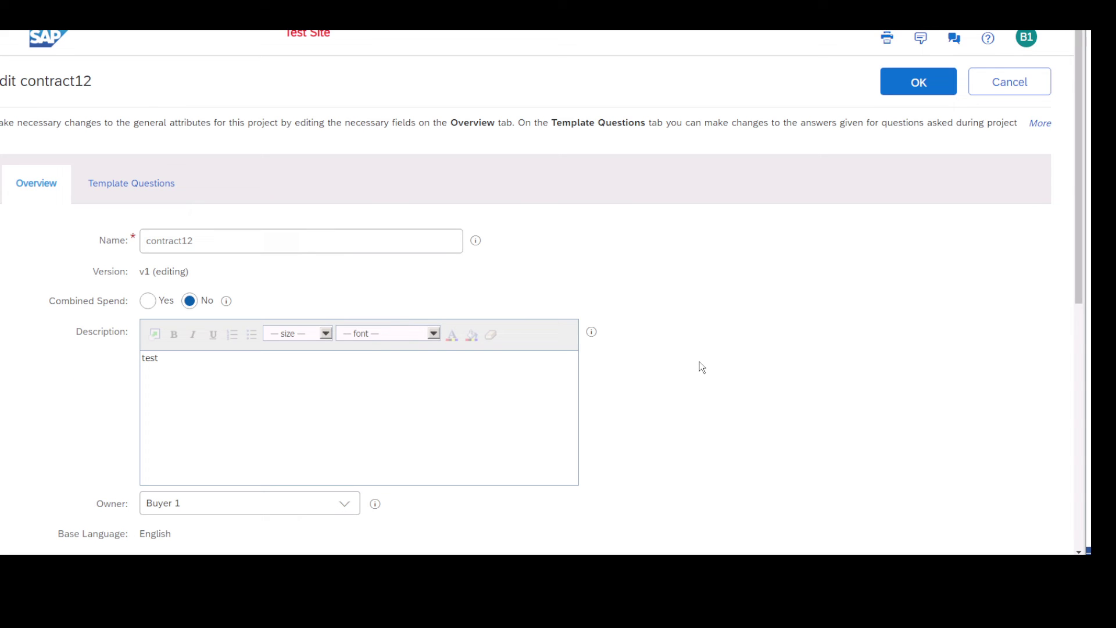
left_click(986, 79)
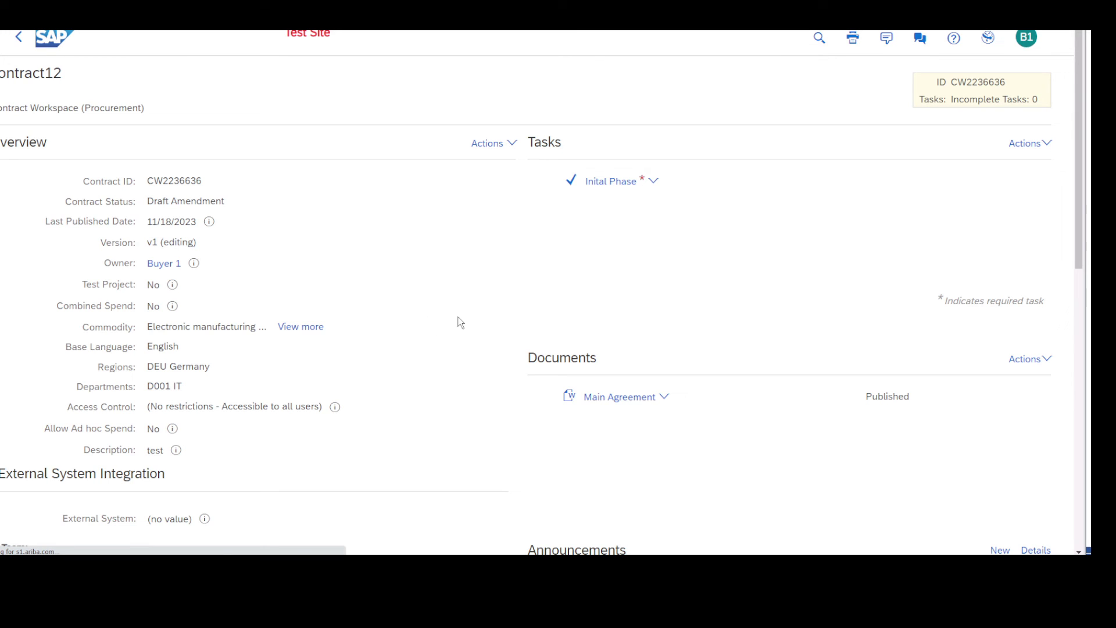
Edit contract12's term attributes, moving the Effective Date to 09/29/2023, and save
scroll(522, 454, "down", 1)
scroll(522, 454, "down", 4)
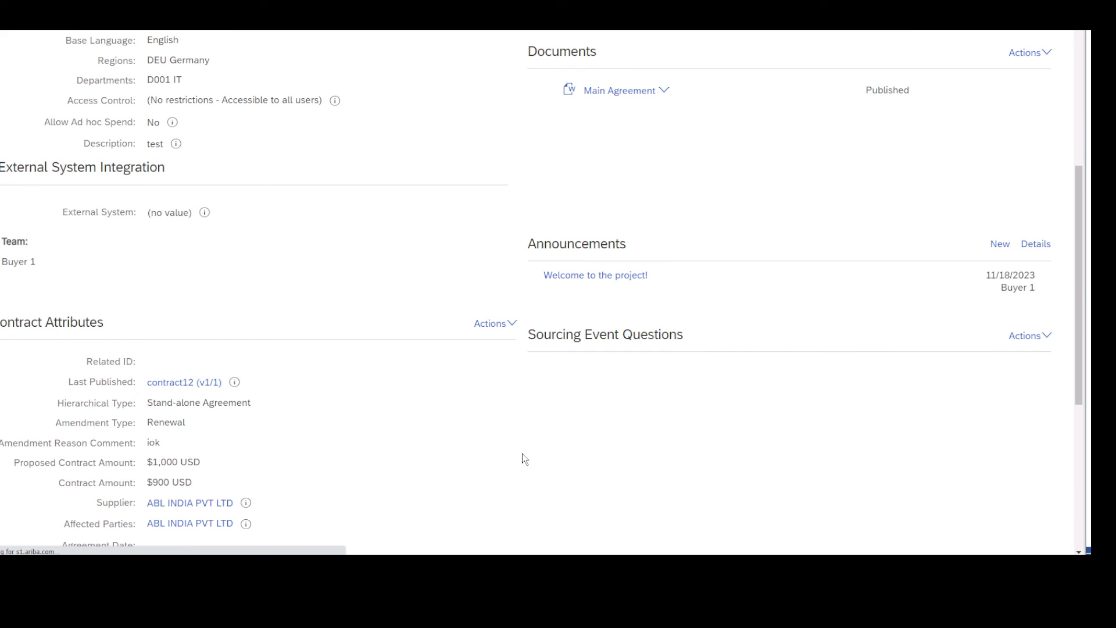
scroll(522, 453, "down", 1)
scroll(522, 453, "down", 3)
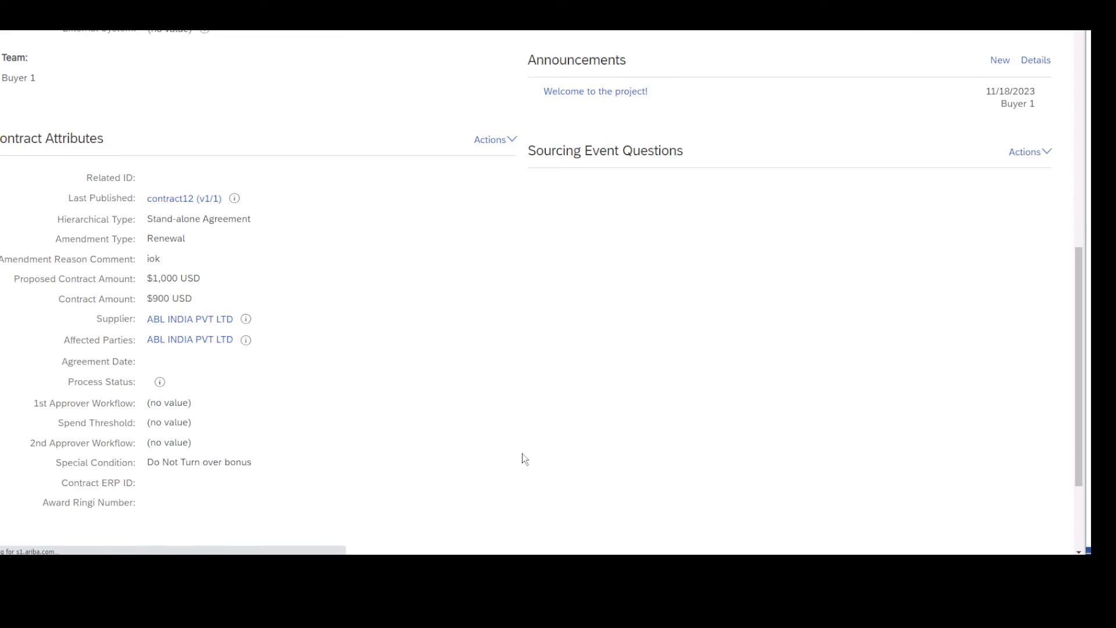
scroll(521, 453, "down", 1)
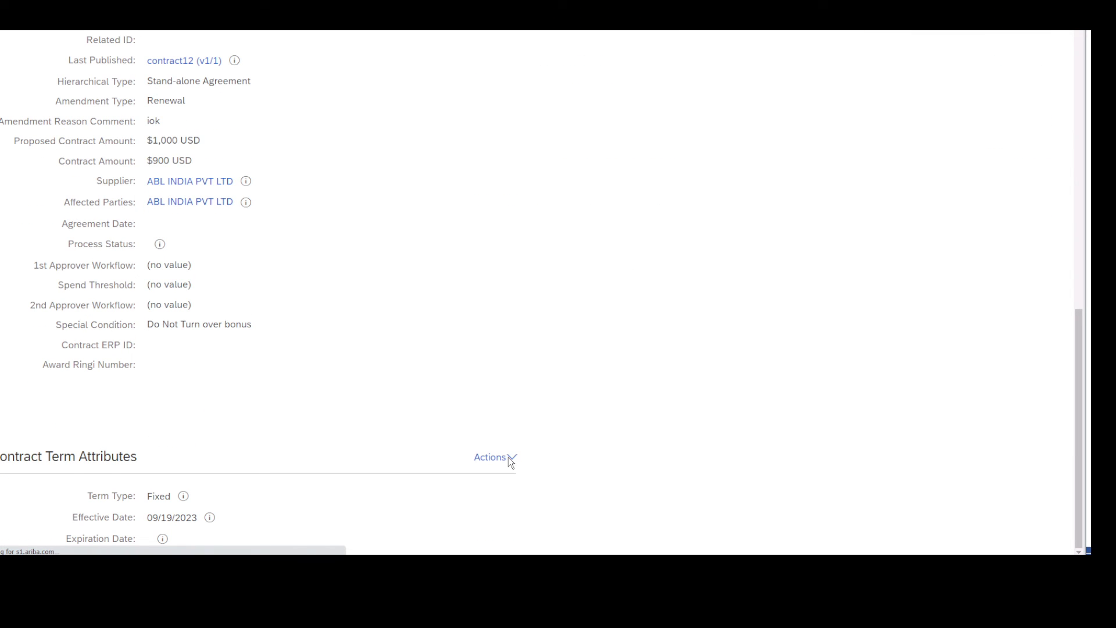
scroll(499, 445, "down", 7)
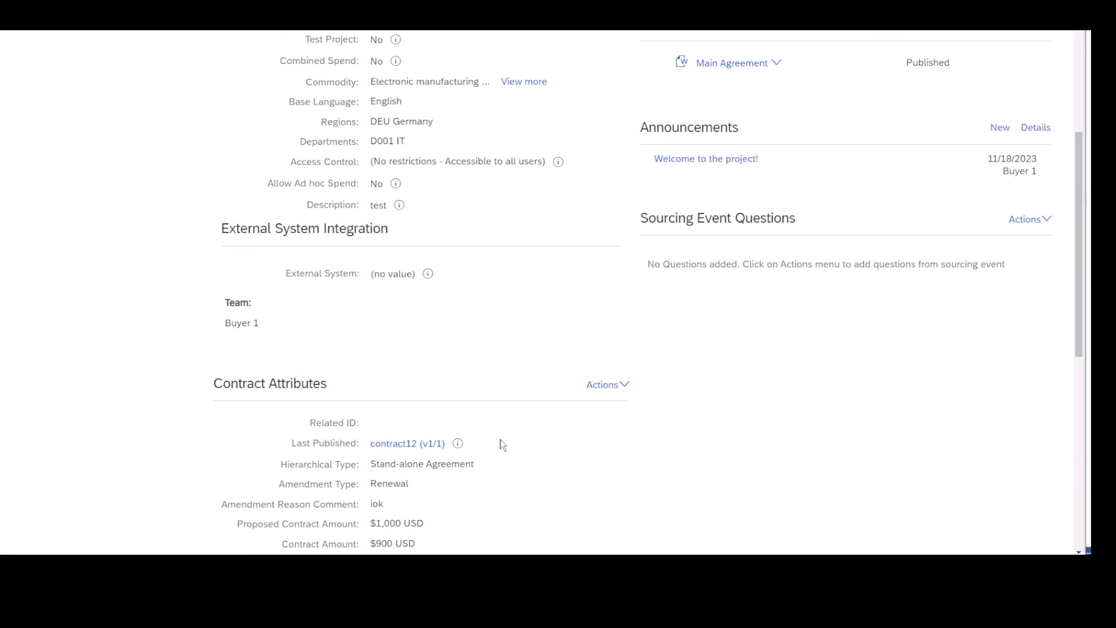
scroll(591, 397, "down", 2)
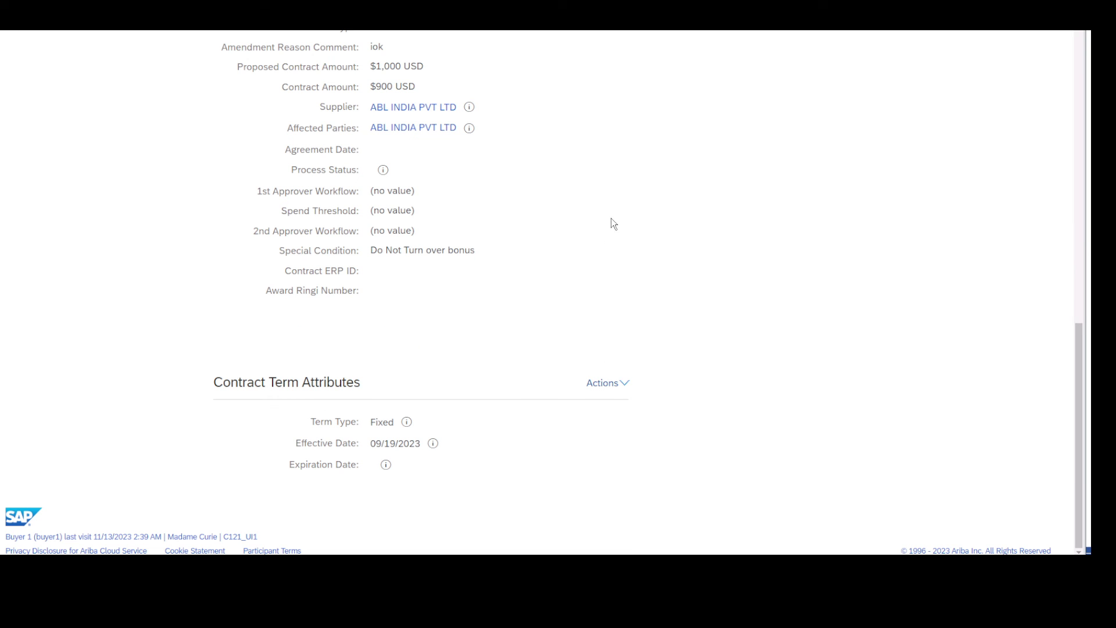
left_click(610, 389)
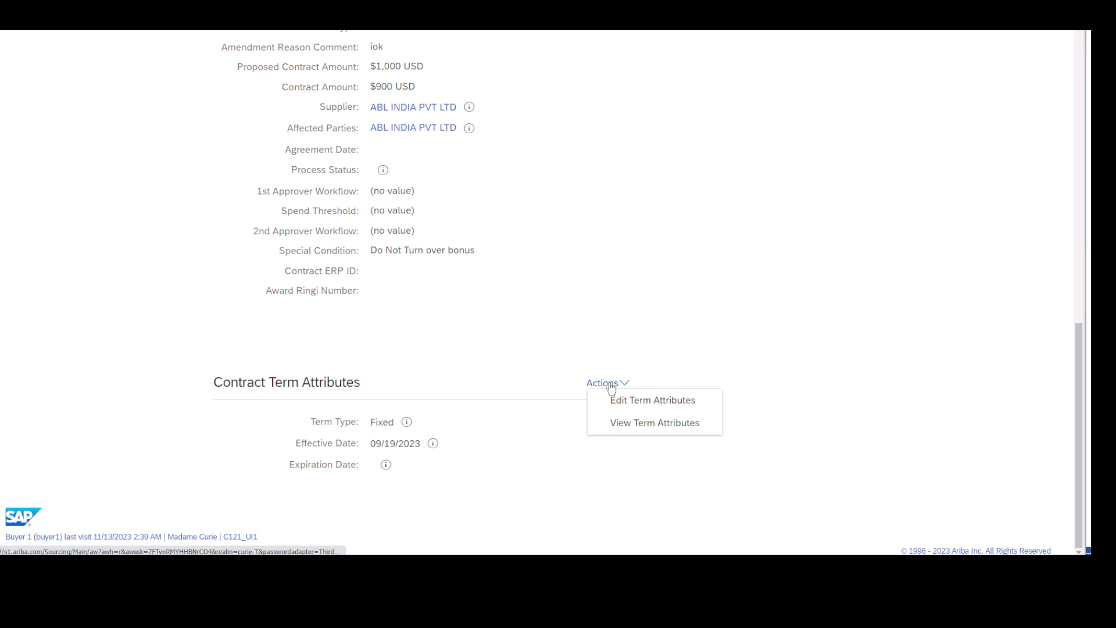
left_click(626, 403)
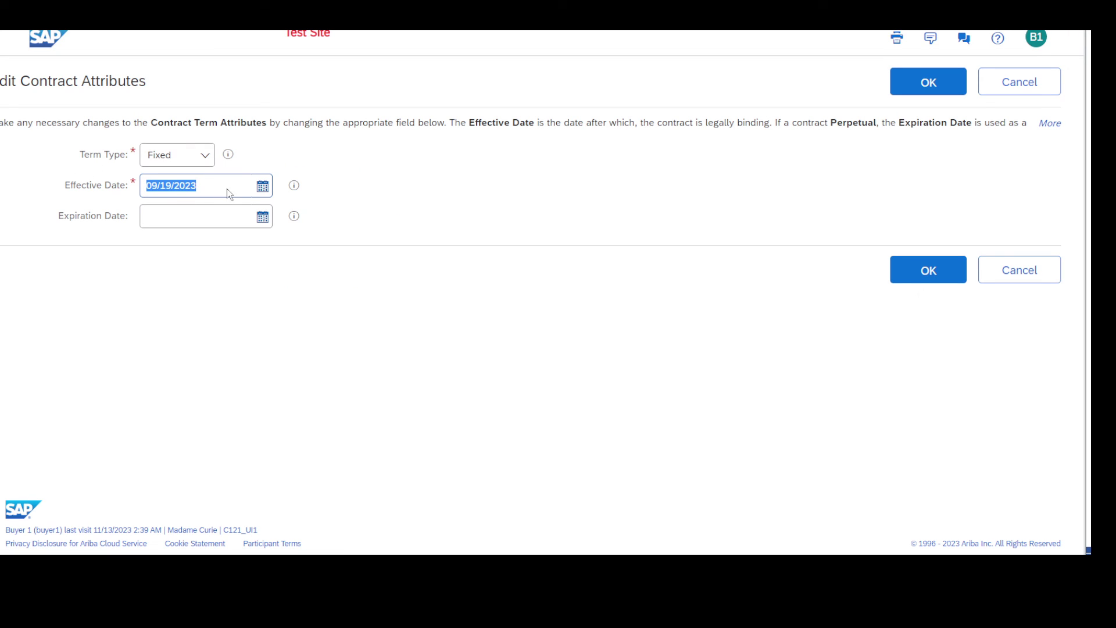
left_click(264, 189)
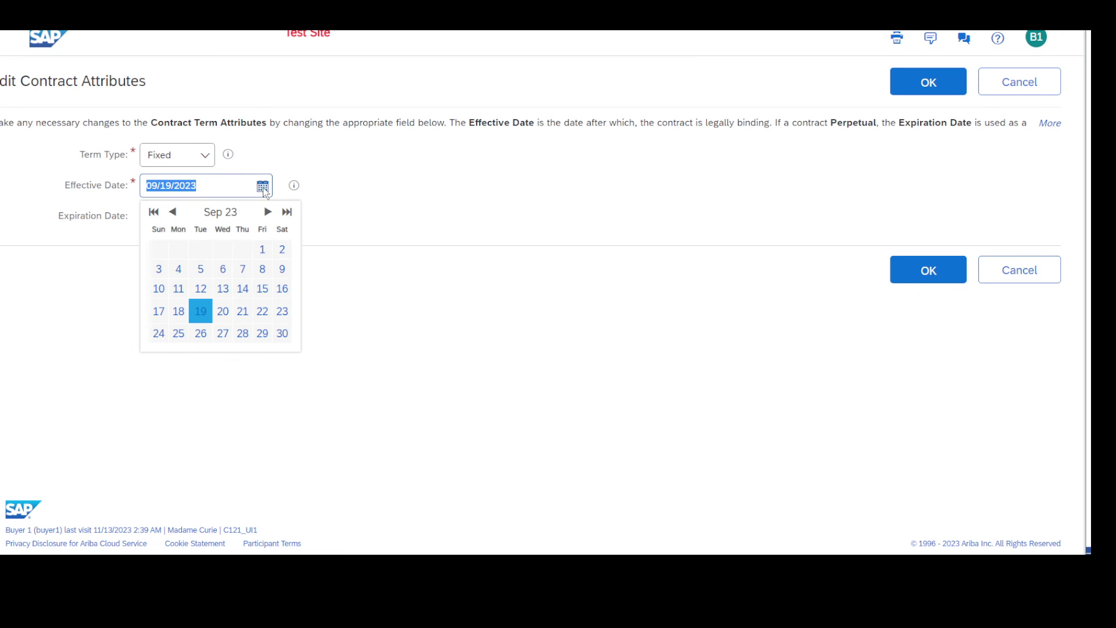
left_click(262, 333)
left_click(941, 89)
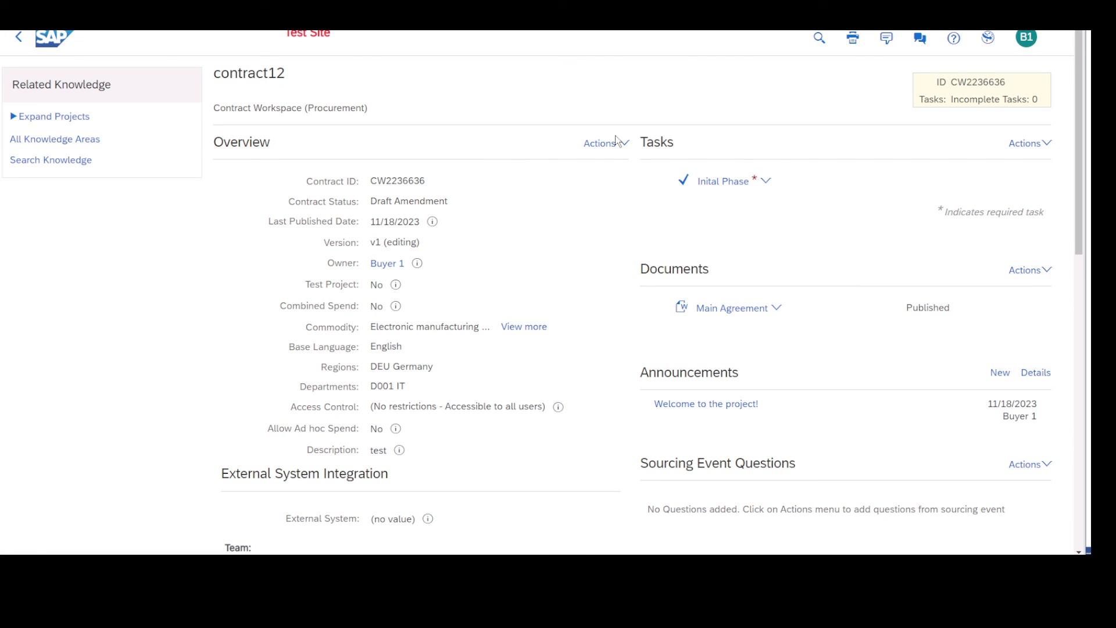
Publish the amended contract12 again from its Contract Attributes actions
left_click(606, 147)
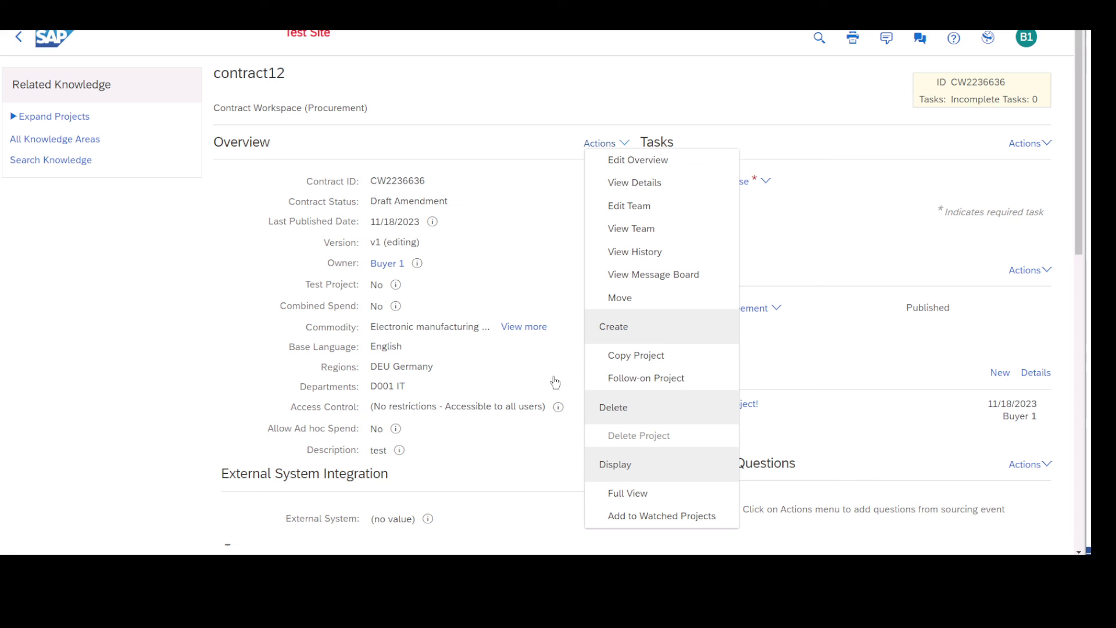
left_click(526, 427)
scroll(528, 423, "down", 3)
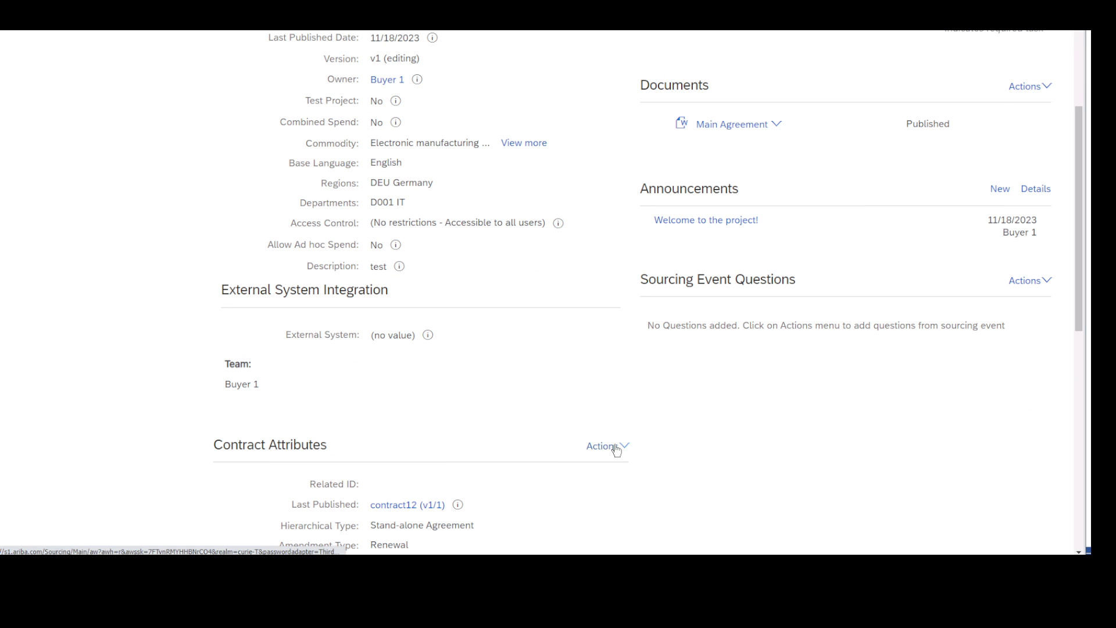
left_click(616, 449)
left_click(489, 396)
scroll(225, 227, "down", 3)
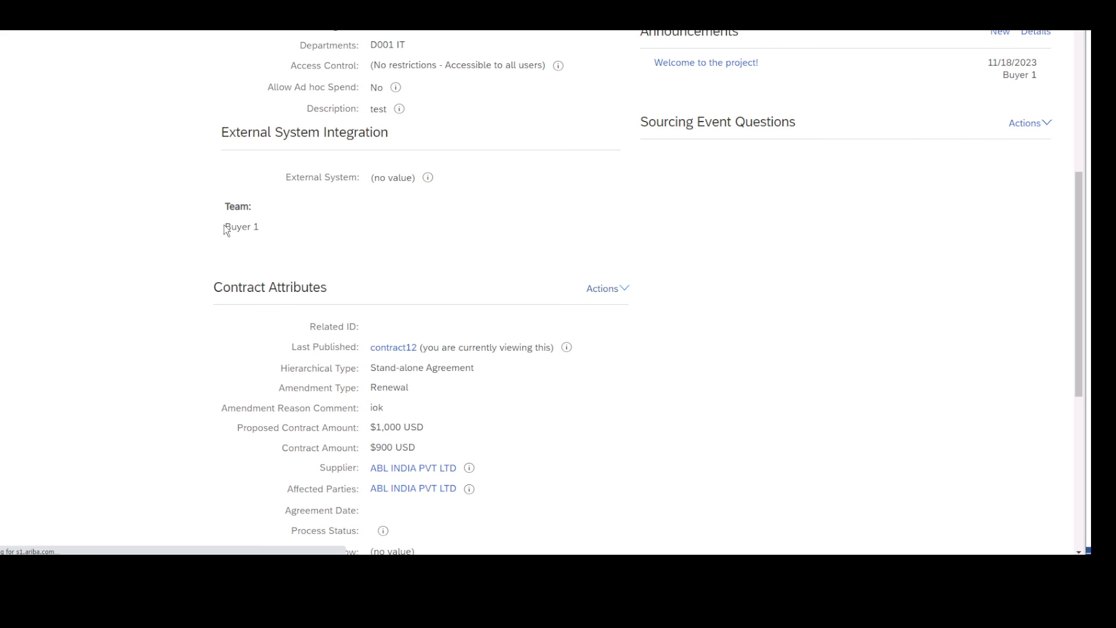